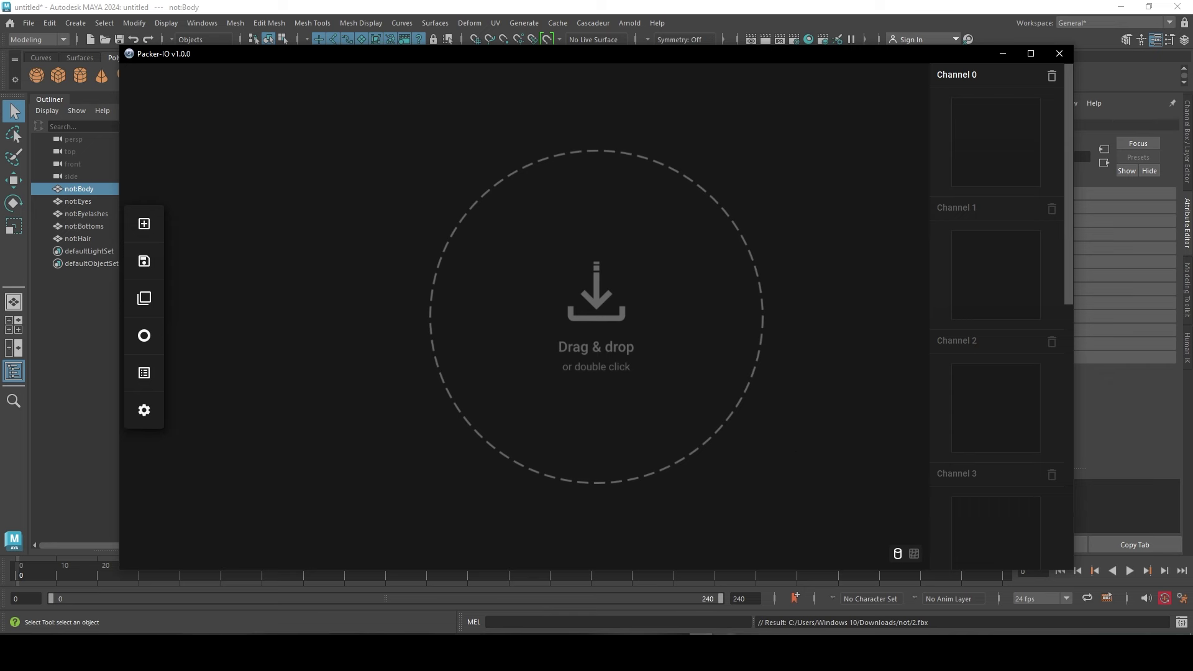
Bring Maya forward and inspect the body mesh's original UV layout in the UV Editor
{"action": "mouse_move", "coordinate": [701, 646]}
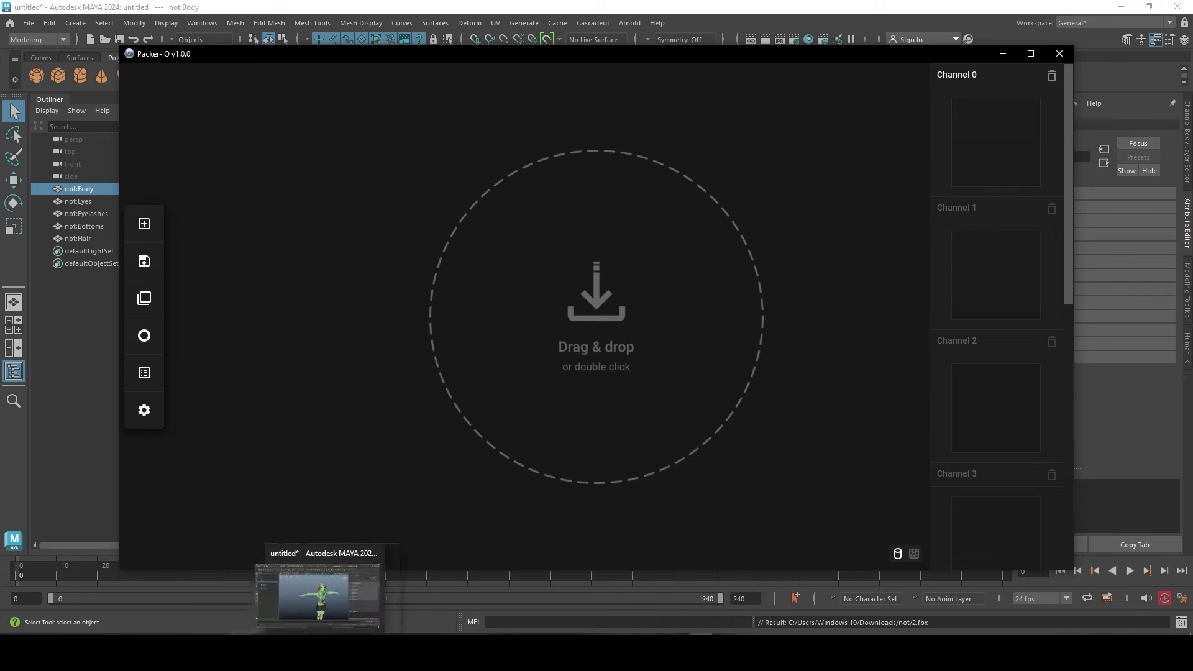
{"action": "left_click", "coordinate": [321, 649]}
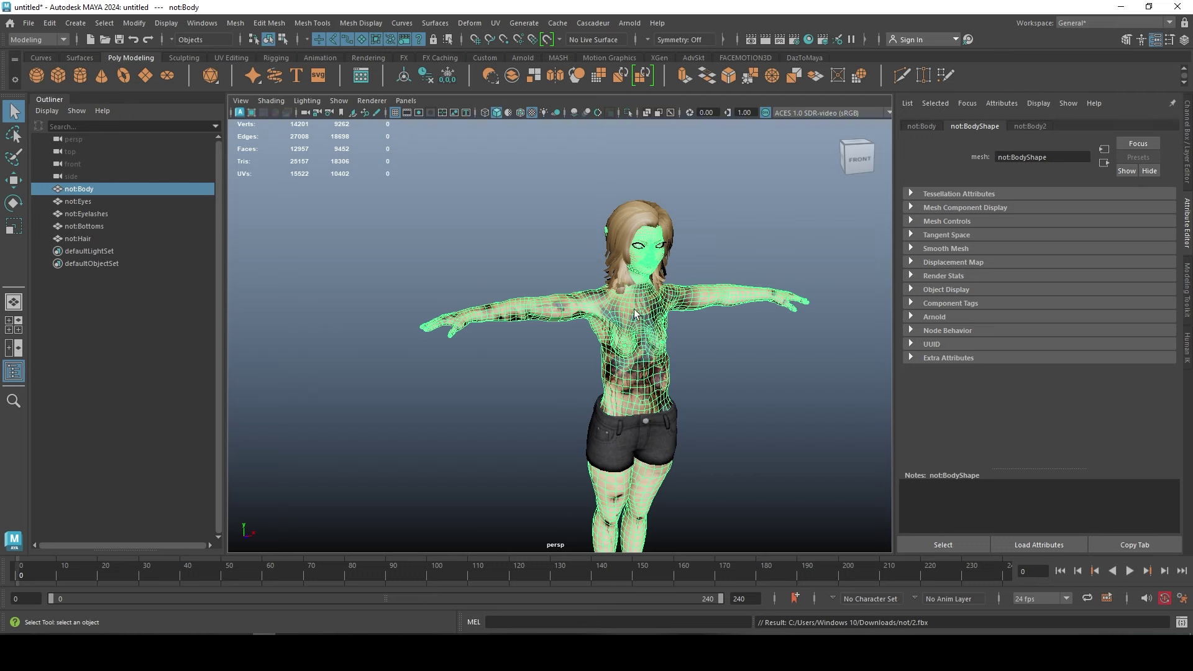
{"action": "left_click", "coordinate": [495, 23]}
{"action": "left_click", "coordinate": [532, 49]}
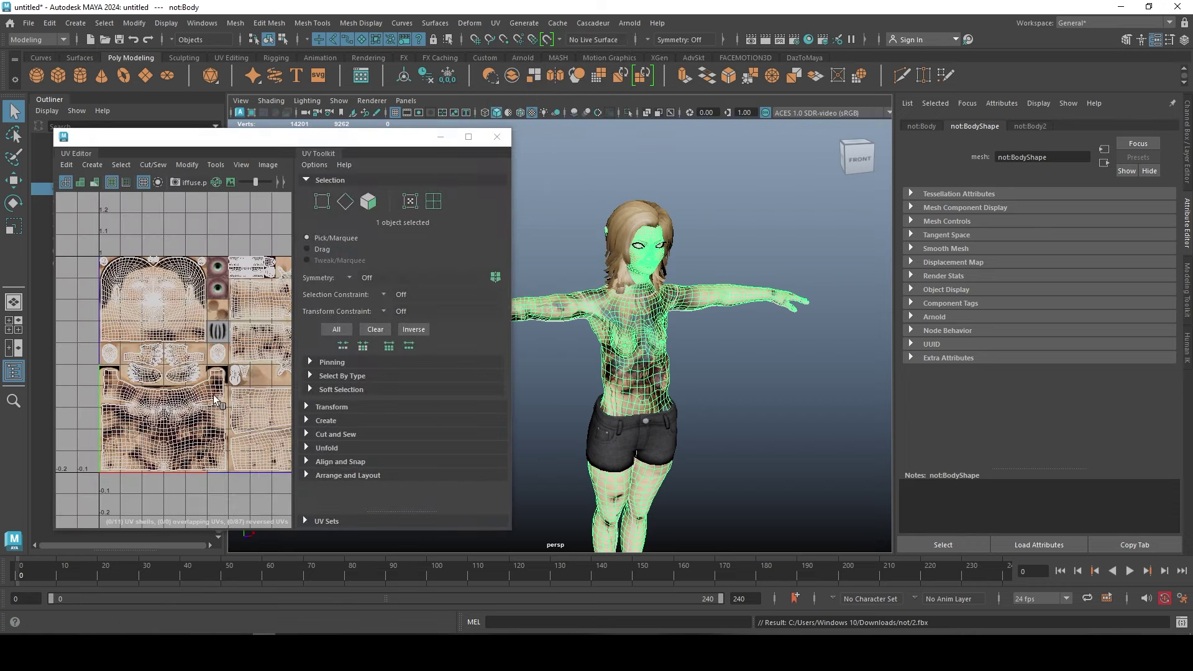
{"action": "key", "text": "f"}
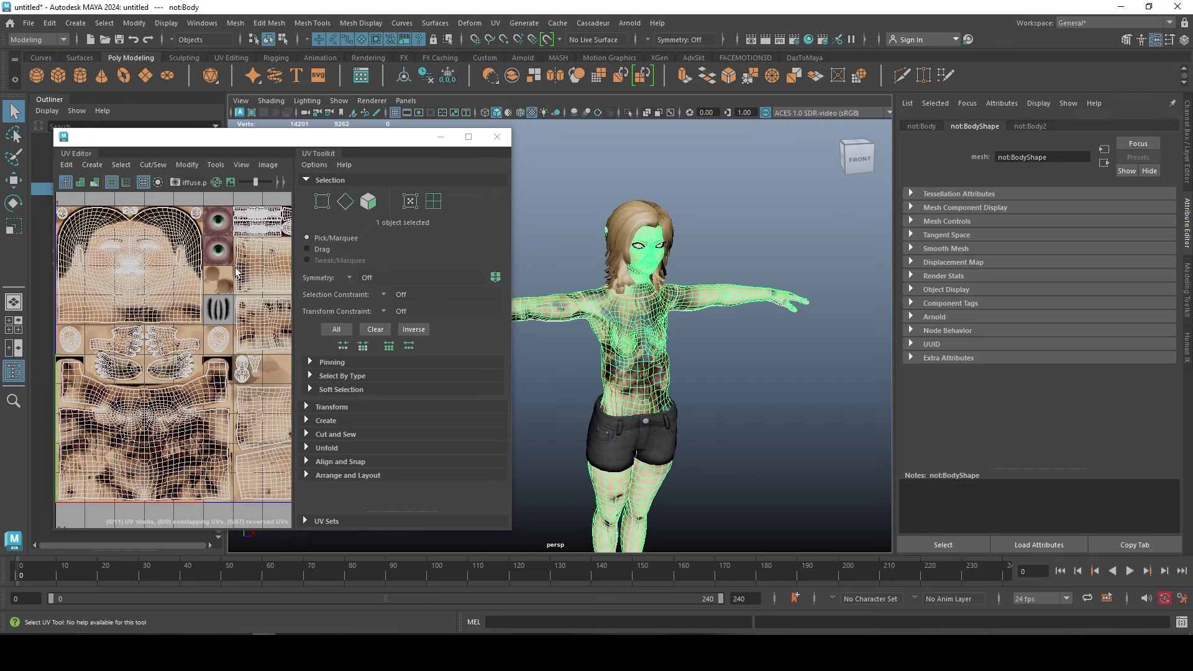
{"action": "left_click", "coordinate": [497, 136]}
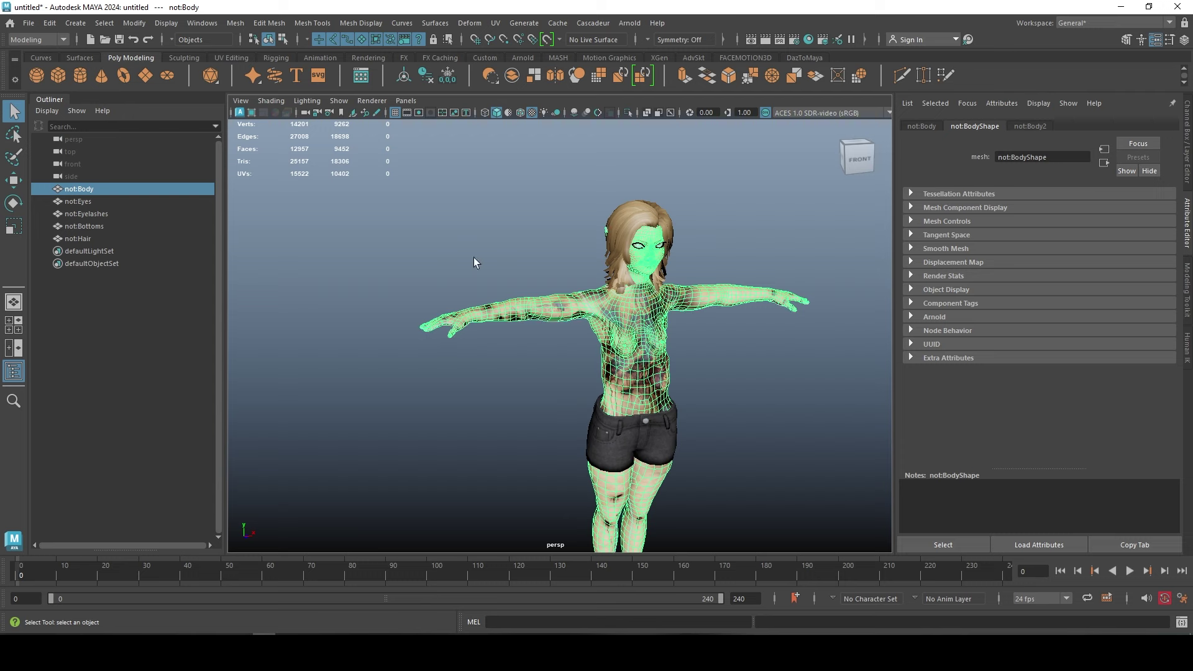
Export the selected not:Body mesh as the FBX file 1.fbx into Downloads/not
{"action": "left_click", "coordinate": [28, 23]}
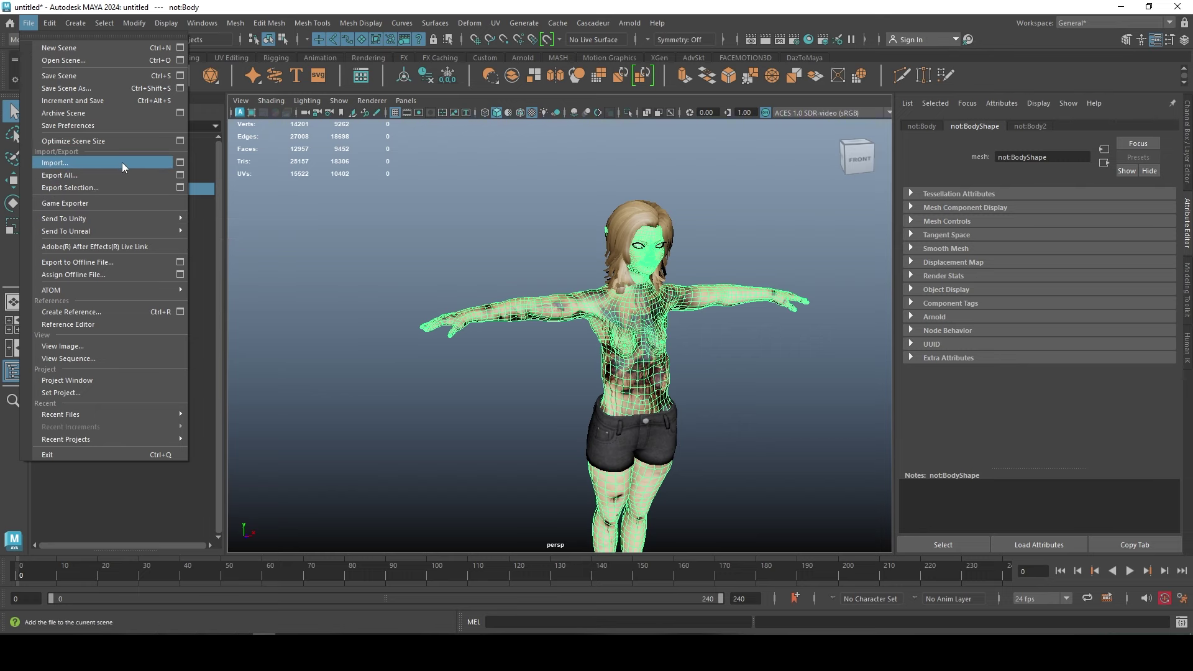
{"action": "left_click", "coordinate": [124, 188]}
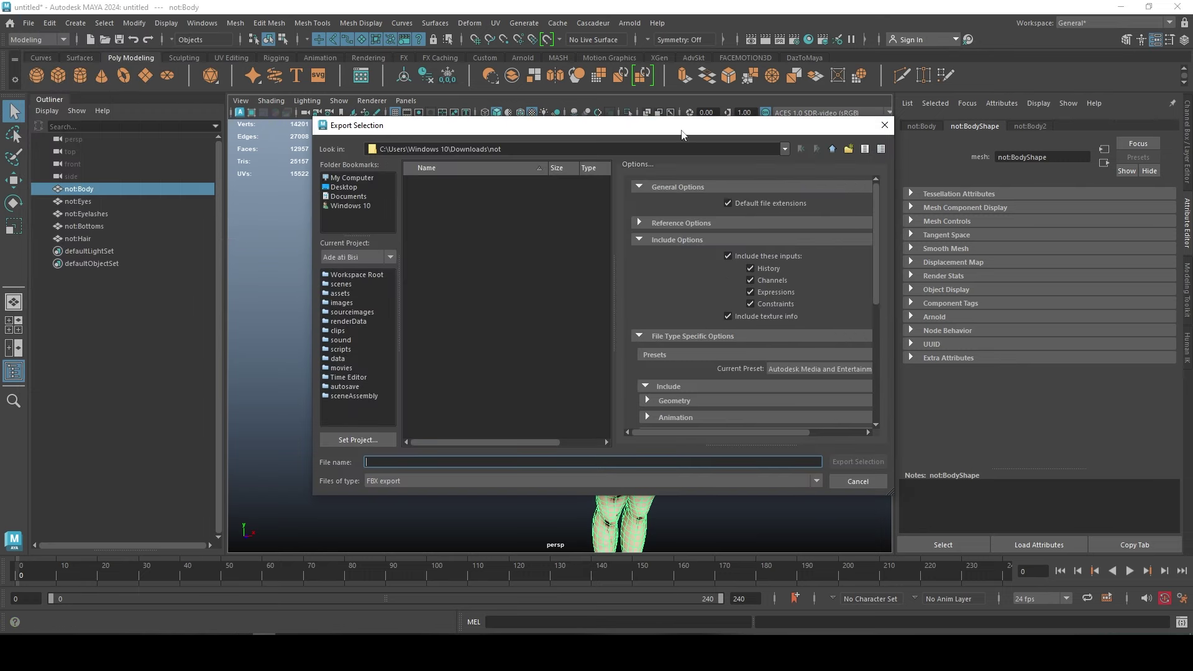
{"action": "left_click_drag", "start_coordinate": [682, 130], "coordinate": [939, 144]}
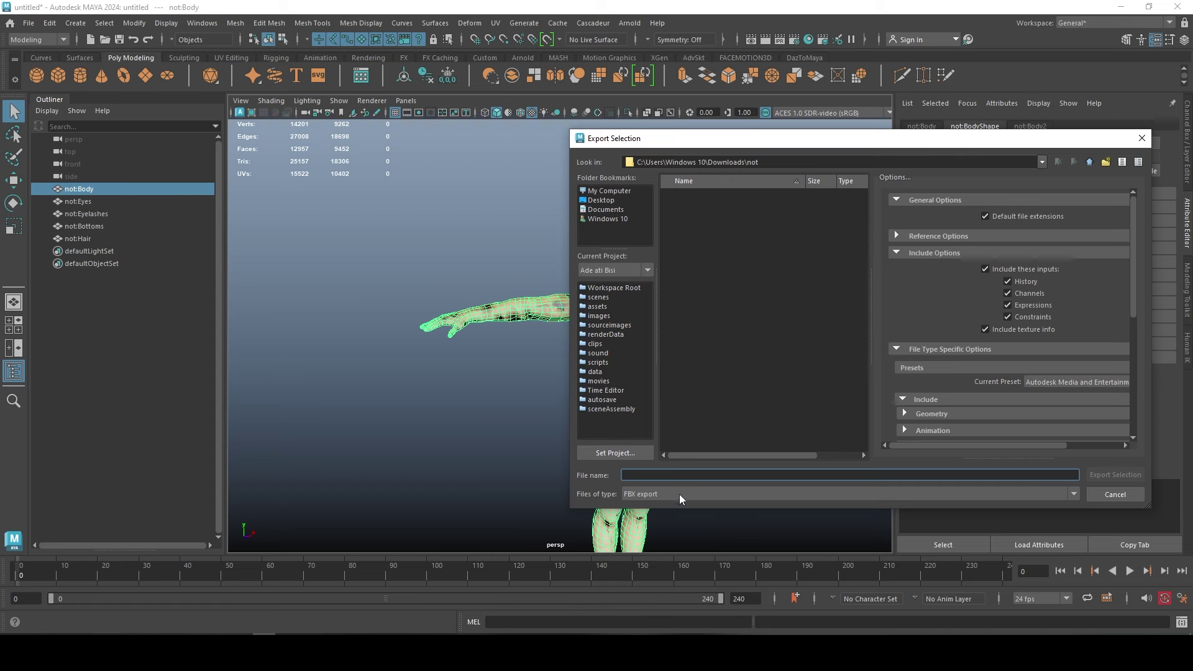
{"action": "type", "text": "1"}
{"action": "key", "text": "Return"}
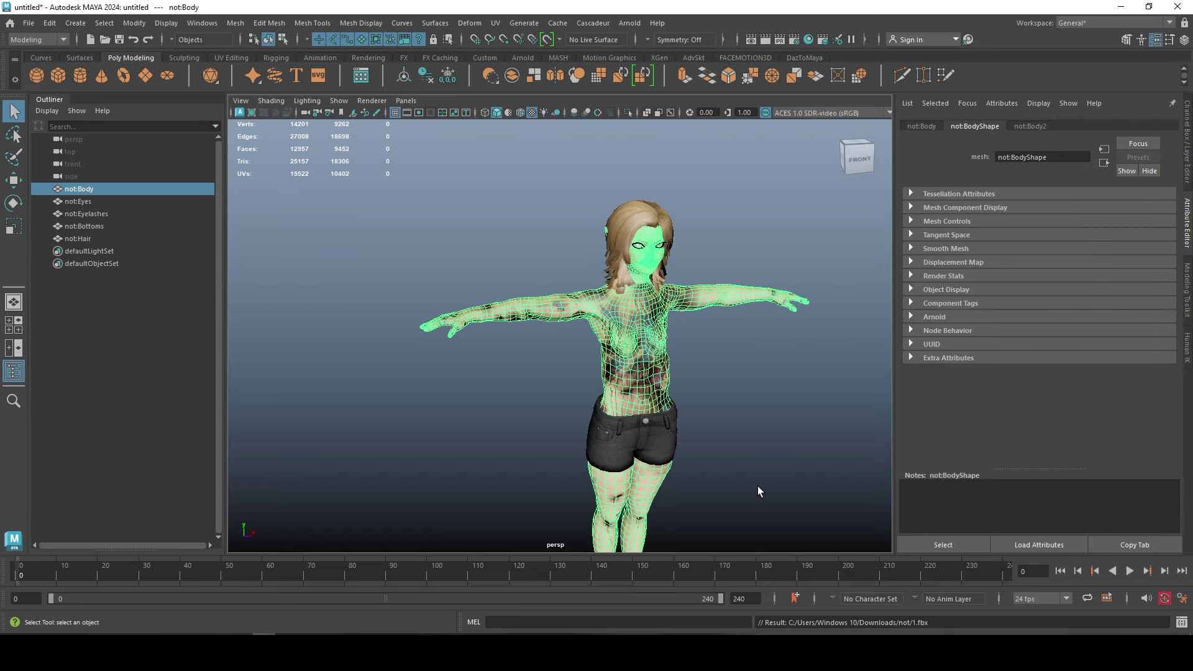
Minimize Maya, bring the Downloads/not folder forward and select the exported file 1
{"action": "left_click", "coordinate": [1121, 6]}
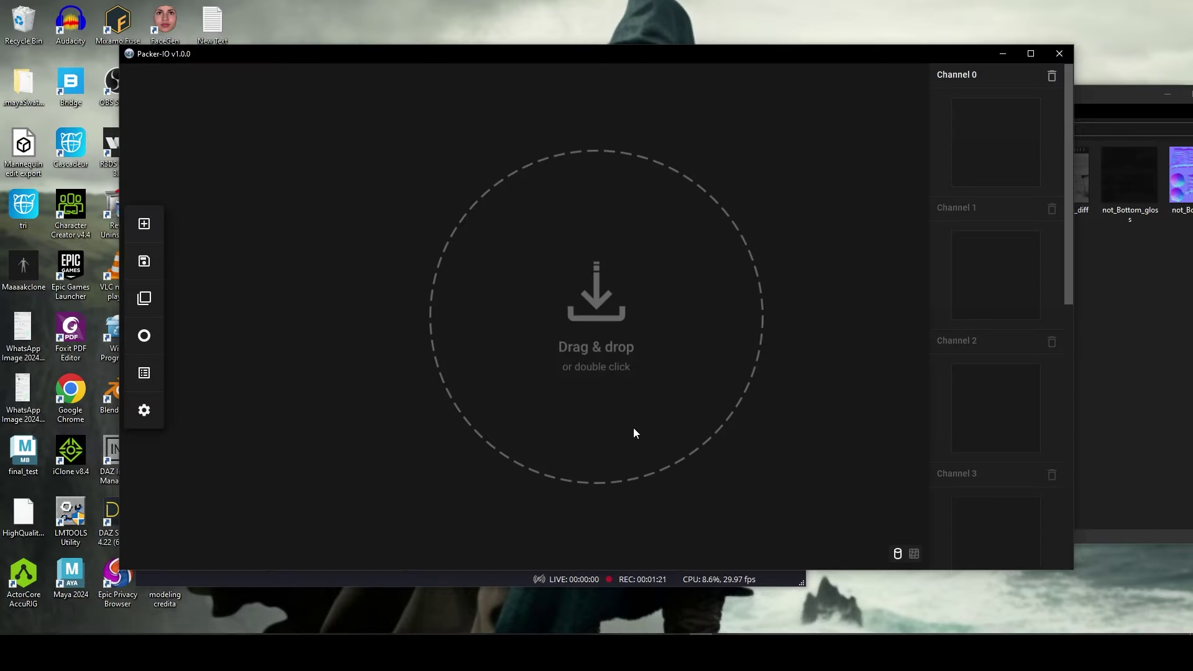
{"action": "left_click", "coordinate": [93, 651]}
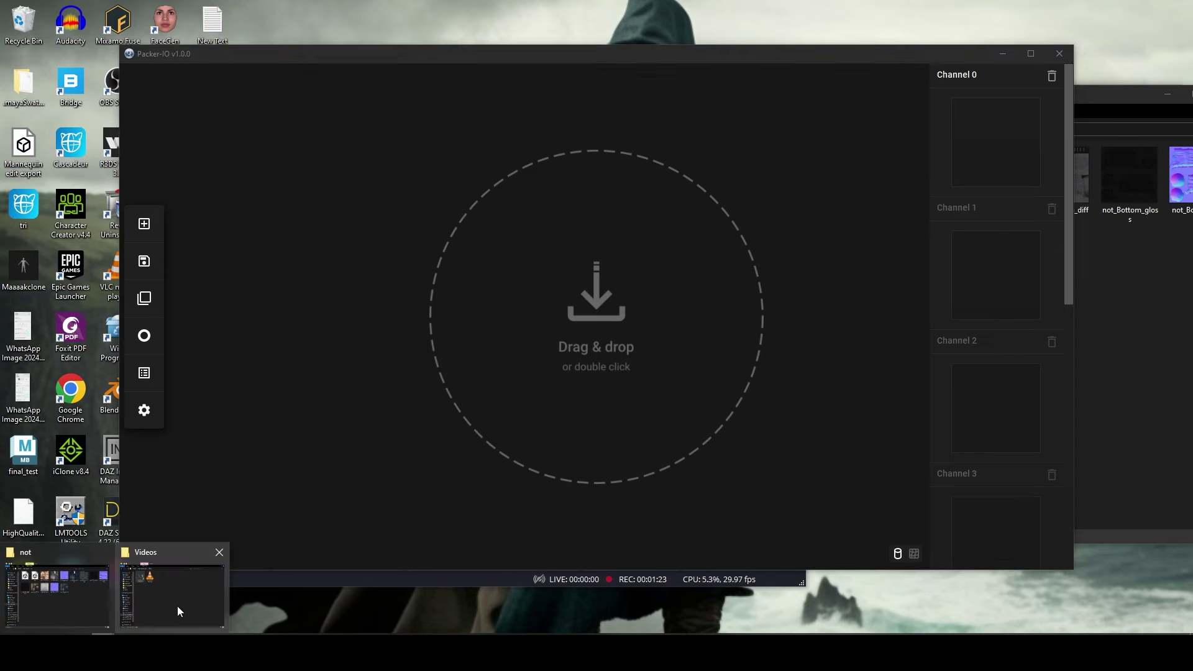
{"action": "left_click", "coordinate": [58, 600]}
{"action": "left_click", "coordinate": [662, 190]}
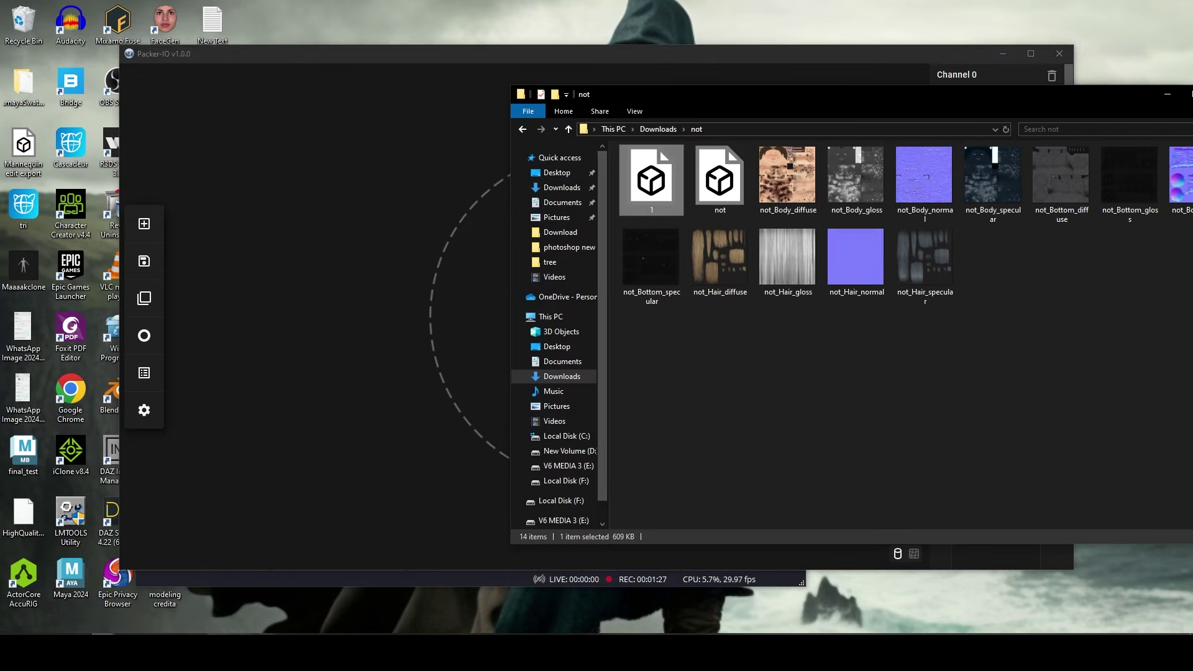
{"action": "mouse_move", "coordinate": [264, 640]}
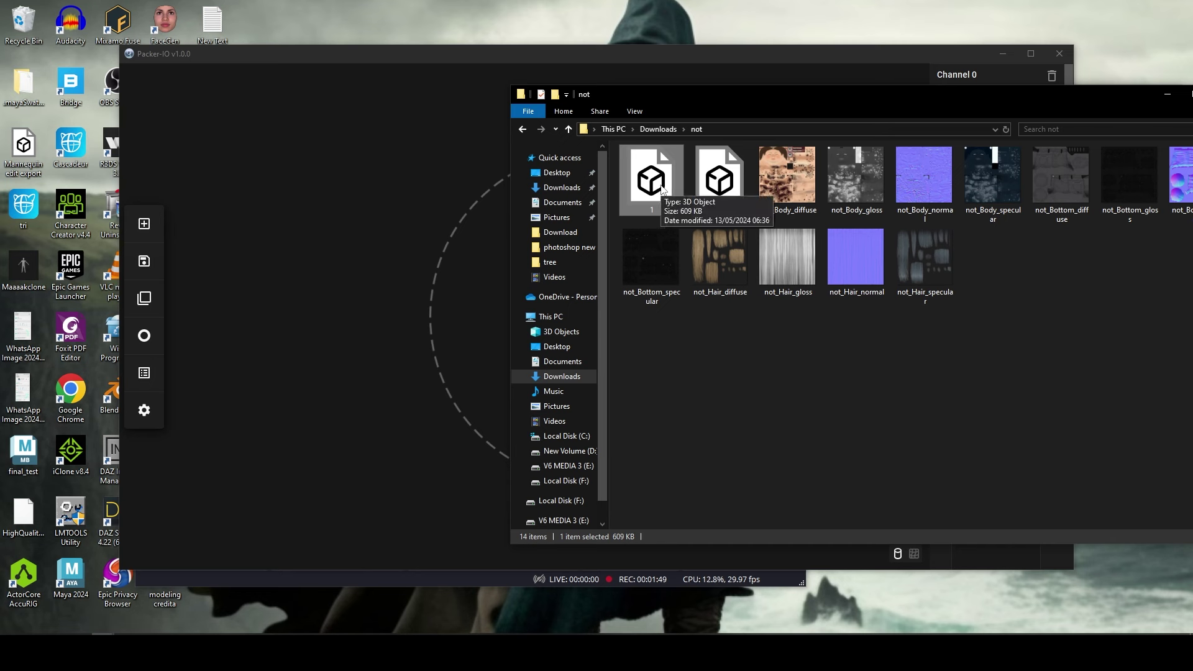
Load file 1 into Packer-IO and pack its UV shells into one 1024 square at 66.832%
{"action": "left_click_drag", "start_coordinate": [663, 189], "coordinate": [392, 283]}
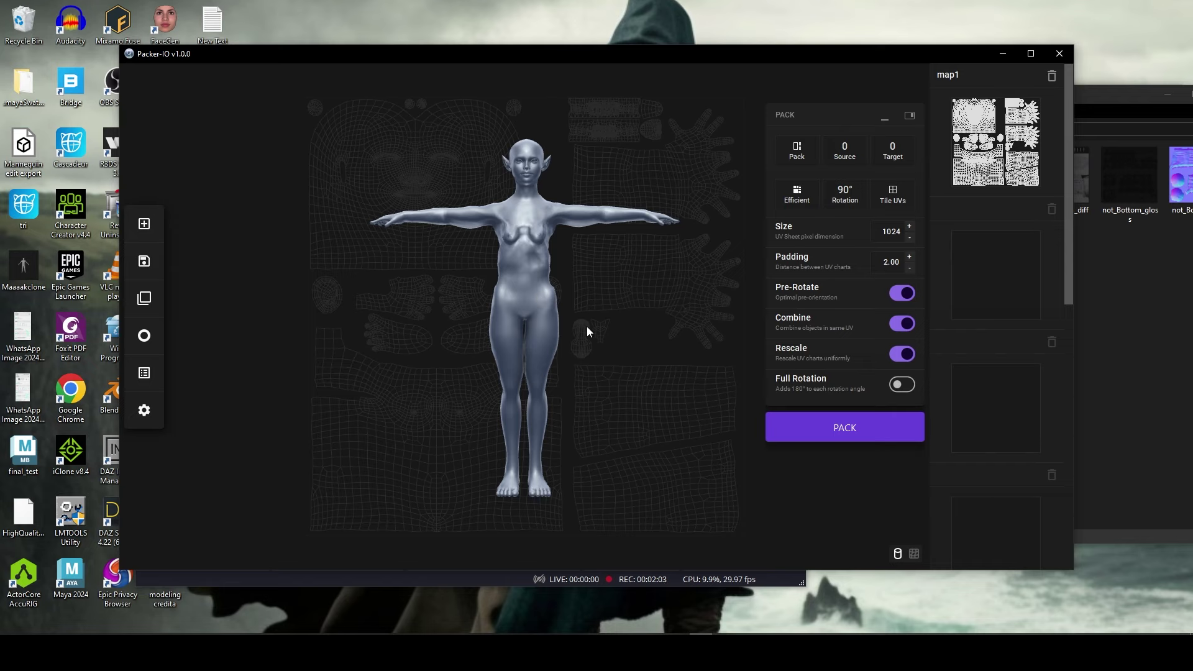
{"action": "left_click", "coordinate": [830, 427]}
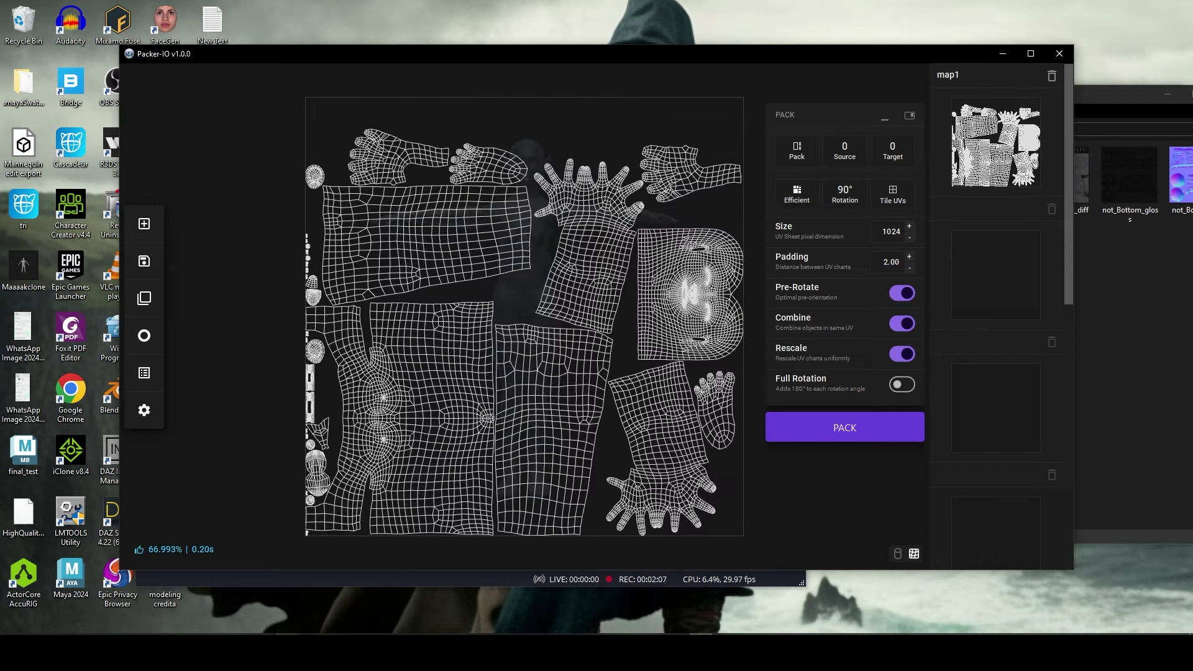
{"action": "left_click", "coordinate": [242, 634]}
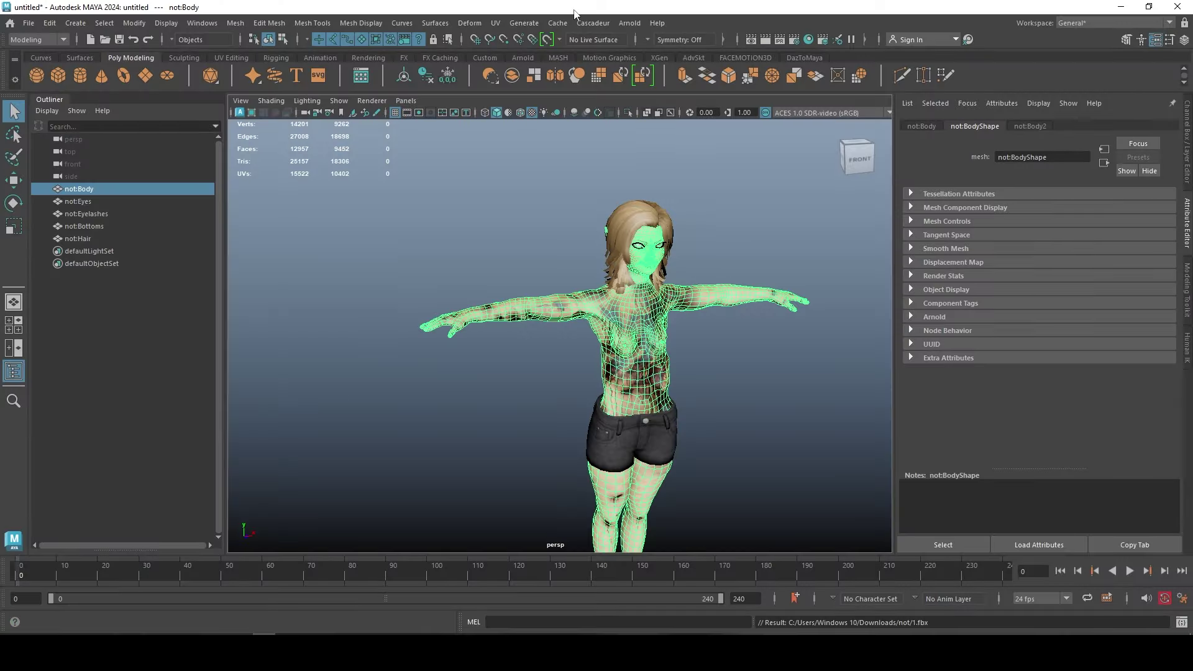
{"action": "left_click", "coordinate": [497, 24]}
{"action": "left_click", "coordinate": [525, 48]}
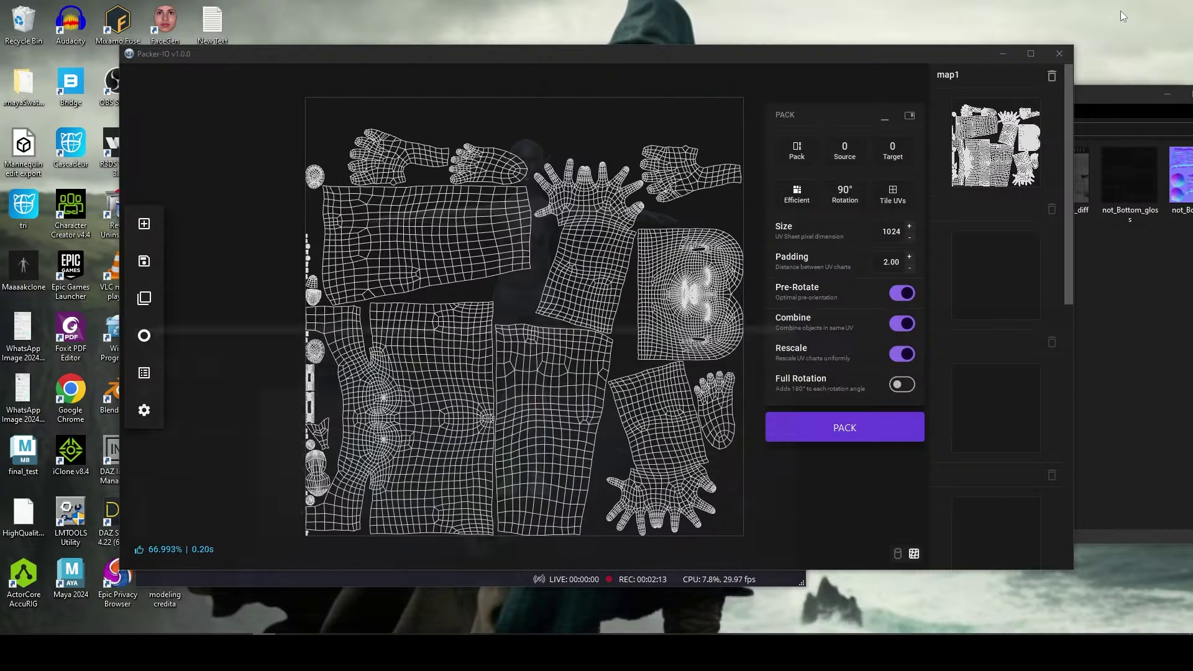
{"action": "left_click", "coordinate": [1121, 7]}
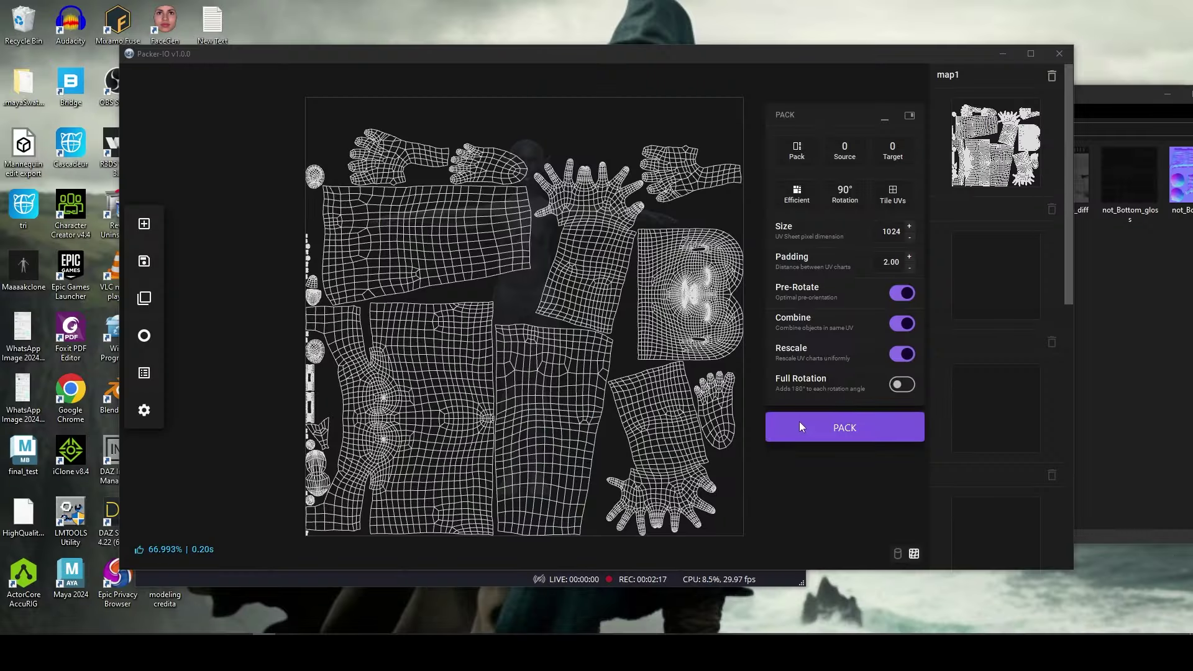
{"action": "left_click", "coordinate": [826, 425]}
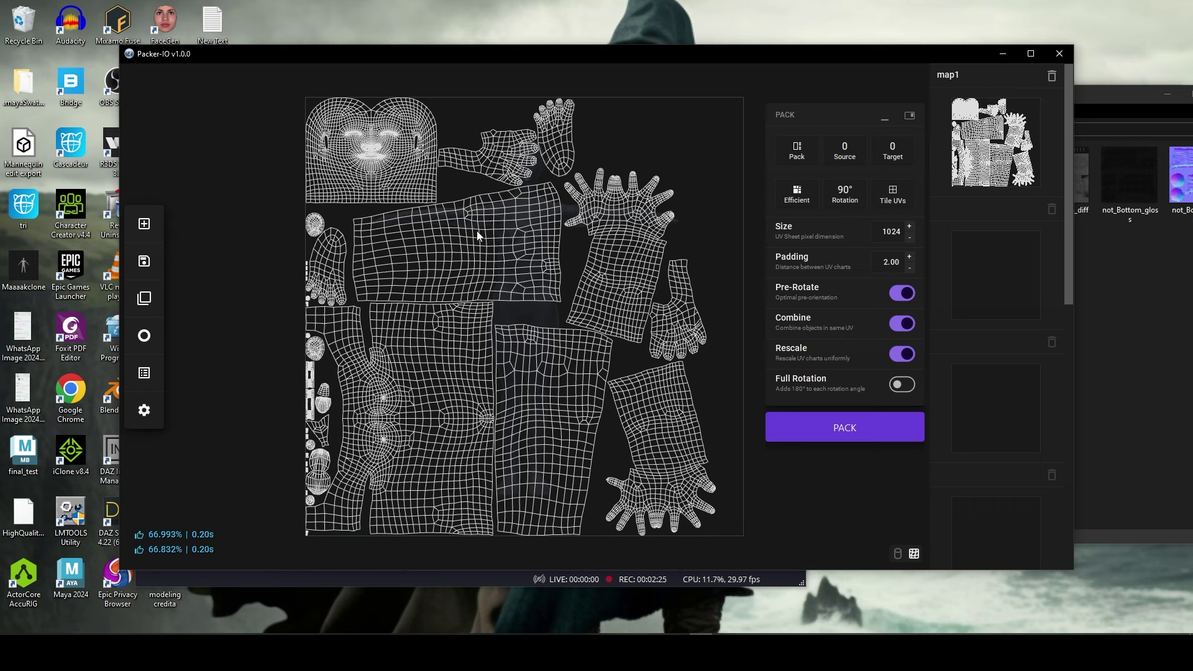
Set Tile UVs to a 2 x 2 grid and pack the body UVs across it
{"action": "left_click", "coordinate": [892, 197]}
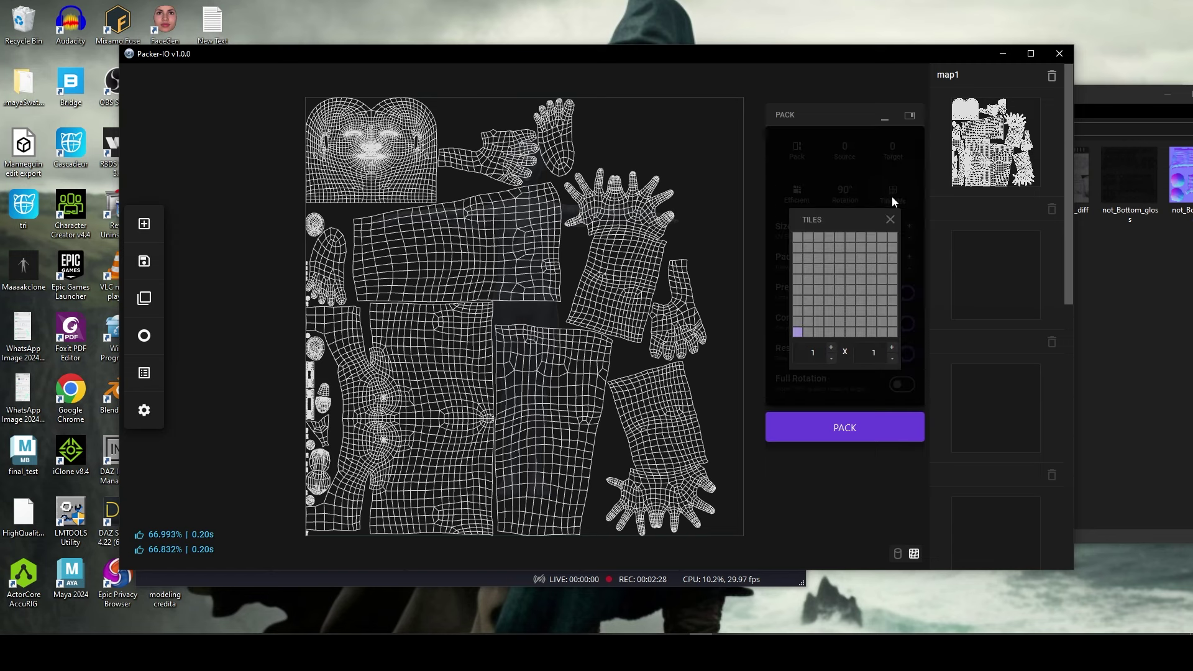
{"action": "left_click", "coordinate": [813, 330]}
{"action": "left_click", "coordinate": [844, 429]}
Repack the UVs across 3 x 2 tiles at 66.993%, then return to Maya's UV Editor
{"action": "scroll", "coordinate": [610, 274], "scroll_direction": "down", "scroll_amount": 4}
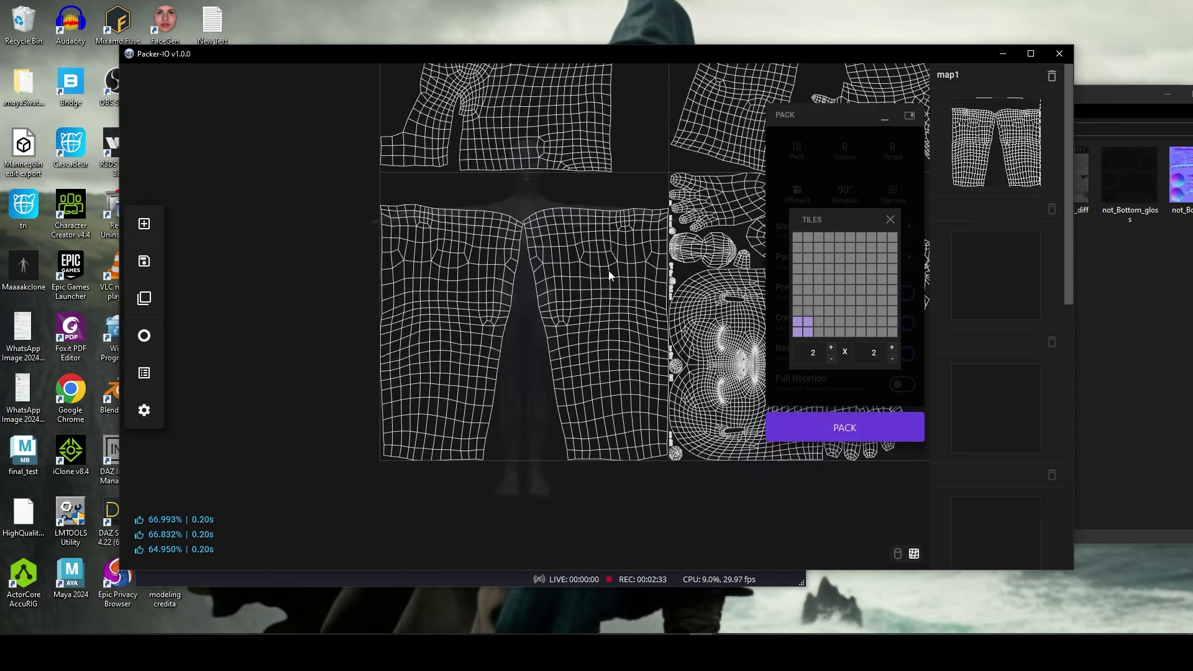
{"action": "scroll", "coordinate": [548, 180], "scroll_direction": "down", "scroll_amount": 2}
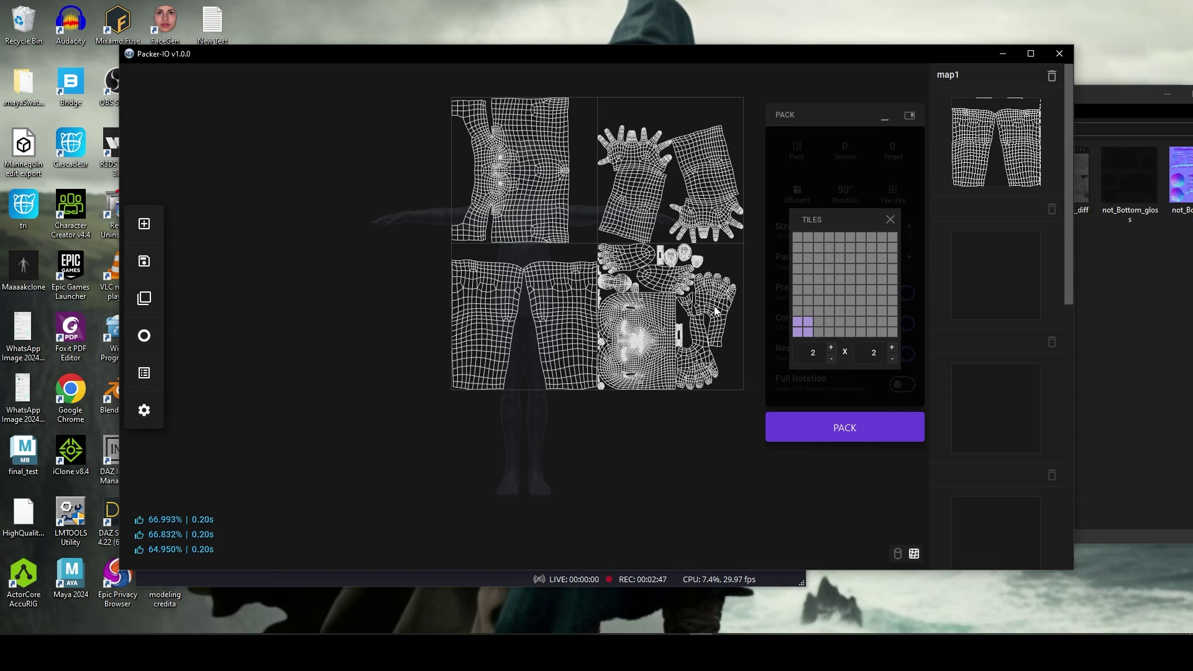
{"action": "scroll", "coordinate": [712, 354], "scroll_direction": "up", "scroll_amount": 3}
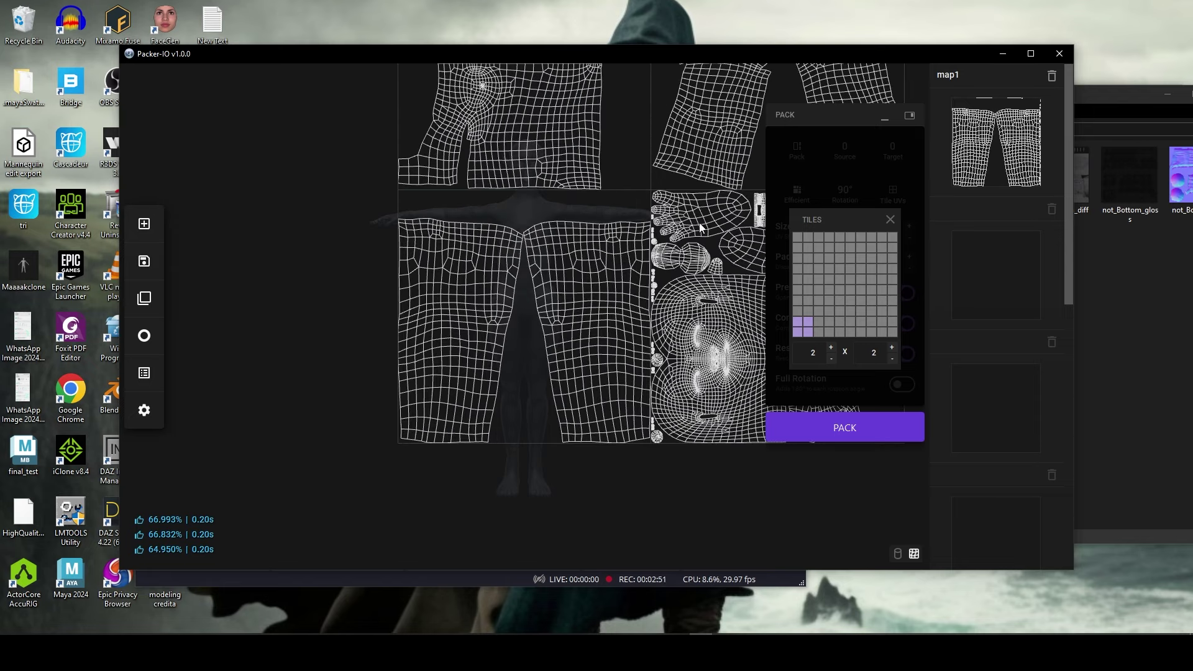
{"action": "scroll", "coordinate": [705, 246], "scroll_direction": "down", "scroll_amount": 3}
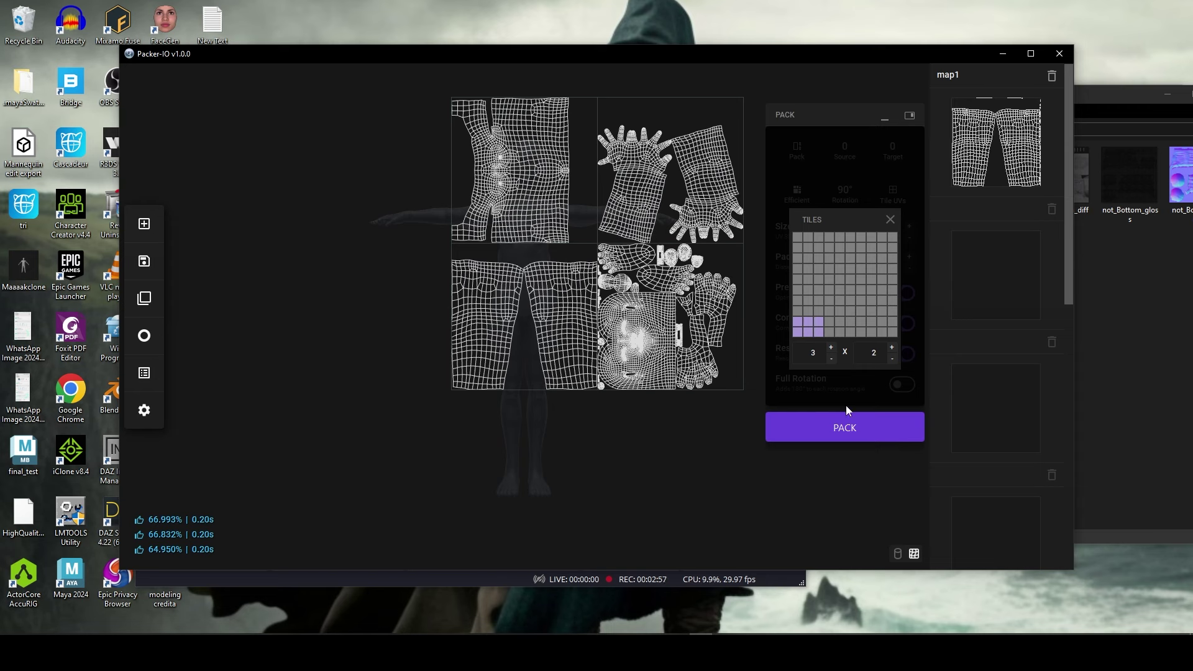
{"action": "left_click", "coordinate": [851, 422]}
{"action": "scroll", "coordinate": [596, 322], "scroll_direction": "down", "scroll_amount": 2}
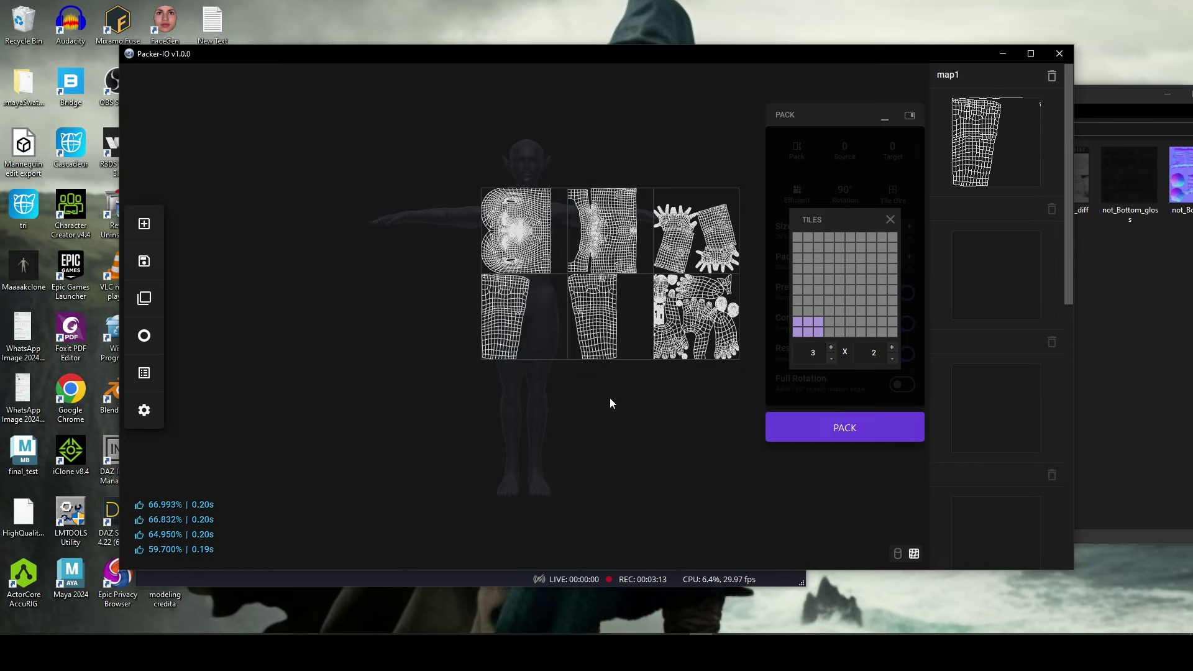
{"action": "left_click", "coordinate": [289, 634]}
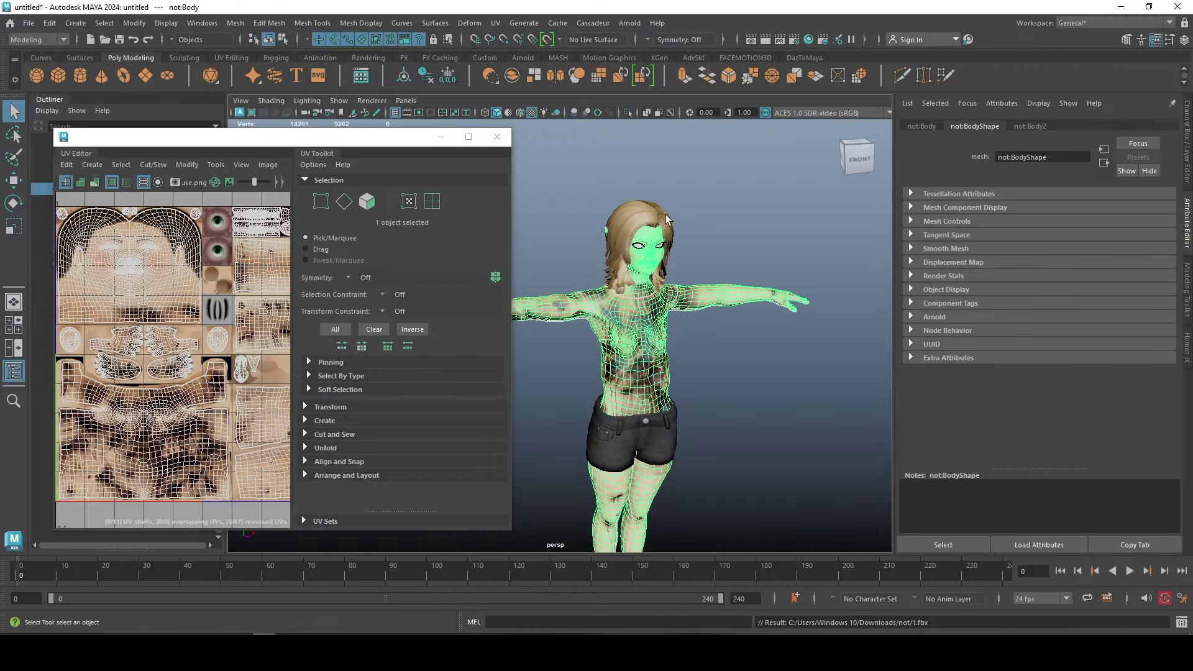
{"action": "left_click", "coordinate": [580, 185]}
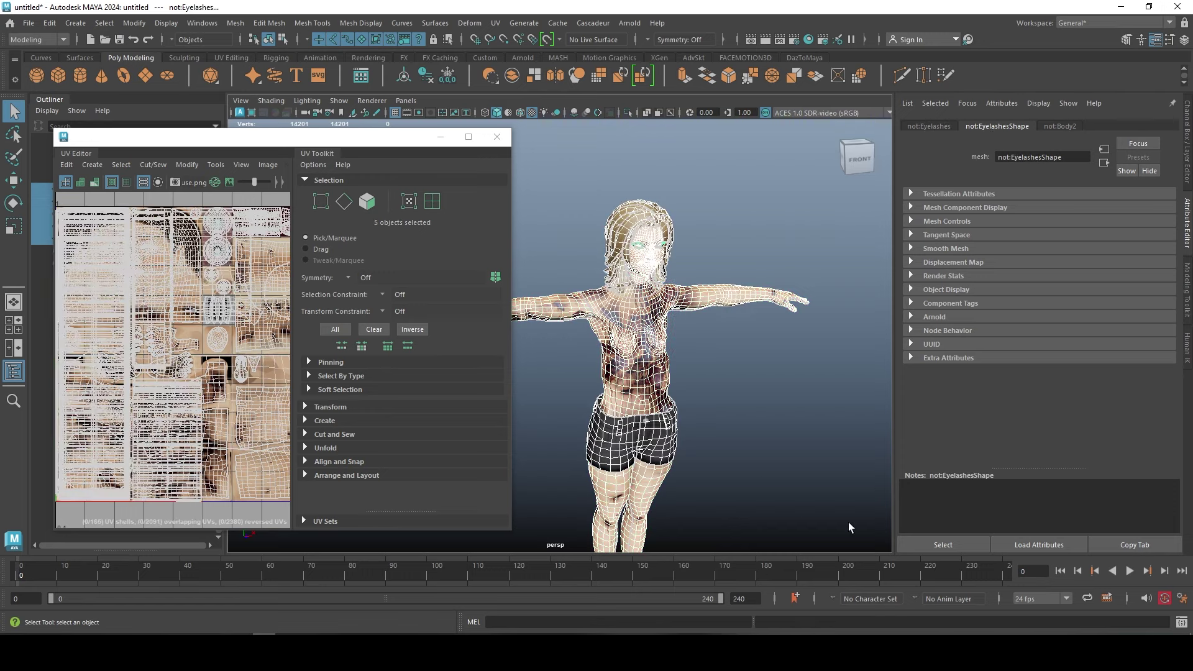
{"action": "left_click", "coordinate": [637, 244]}
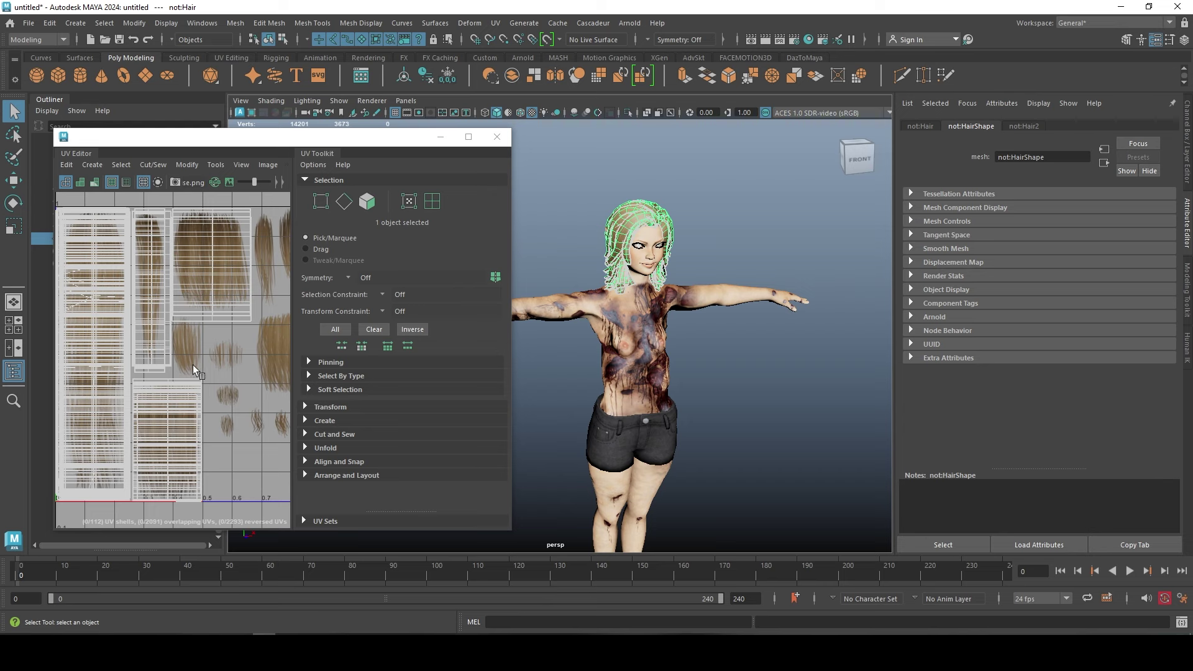
{"action": "left_click", "coordinate": [617, 418]}
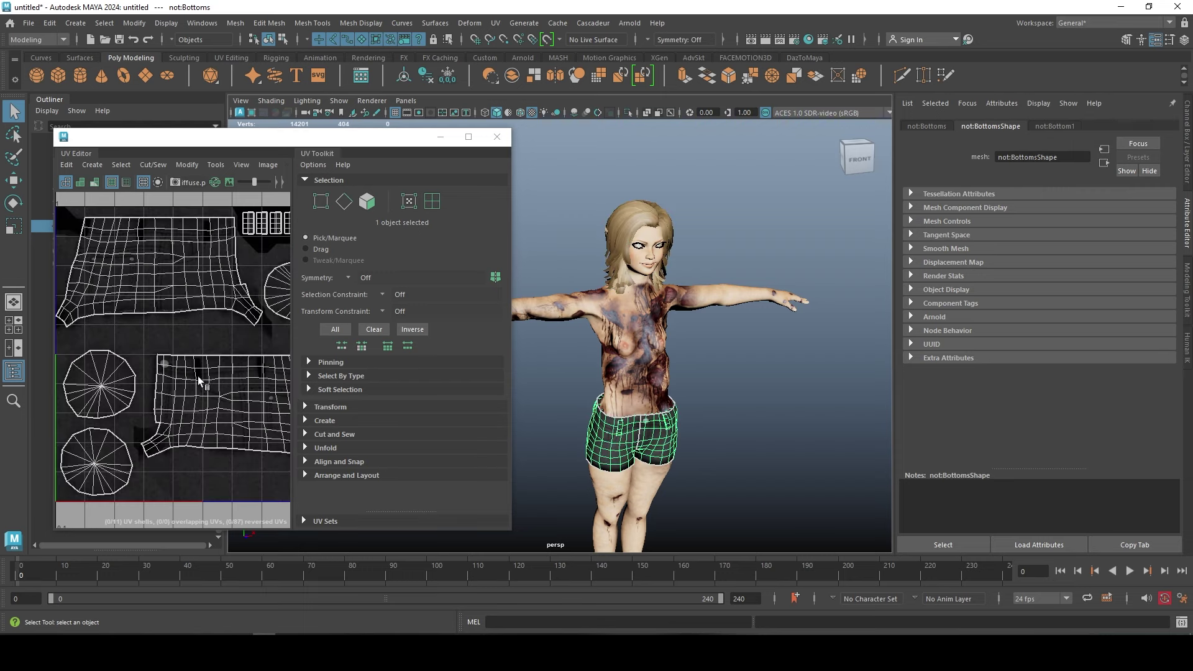
{"action": "scroll", "coordinate": [665, 436], "scroll_direction": "down", "scroll_amount": 3}
{"action": "scroll", "coordinate": [664, 436], "scroll_direction": "up", "scroll_amount": 3}
{"action": "left_click", "coordinate": [1125, 7]}
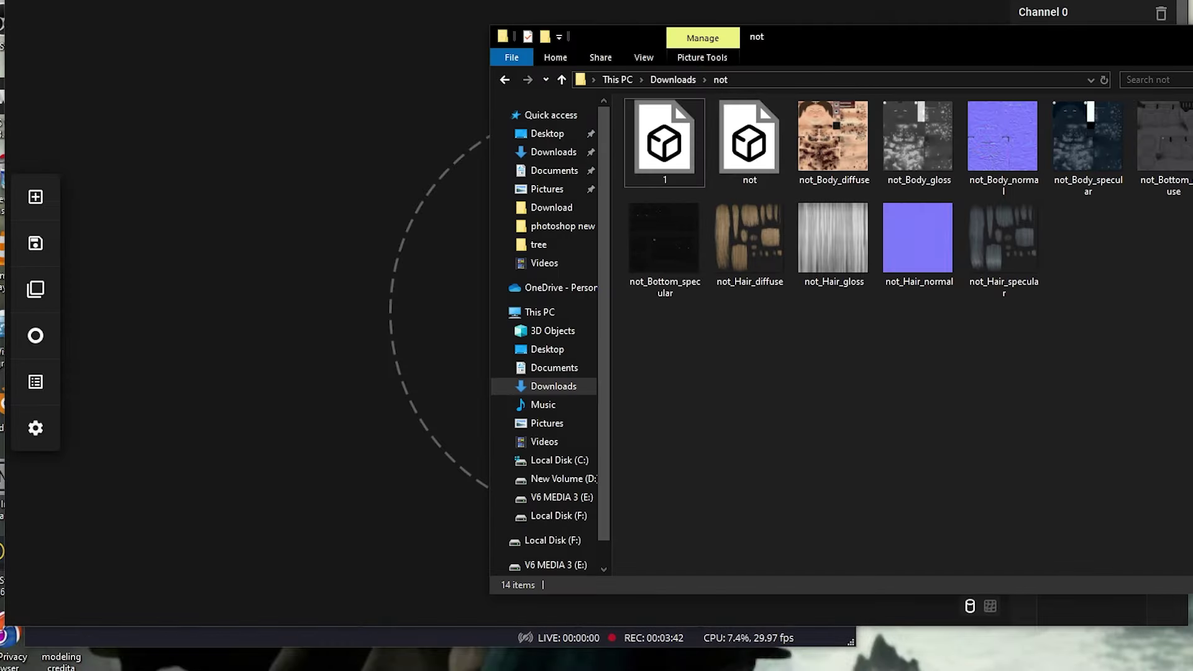
Load the not model into Packer-IO and pack all its UVs combined into one 1024 square
{"action": "left_click", "coordinate": [750, 141]}
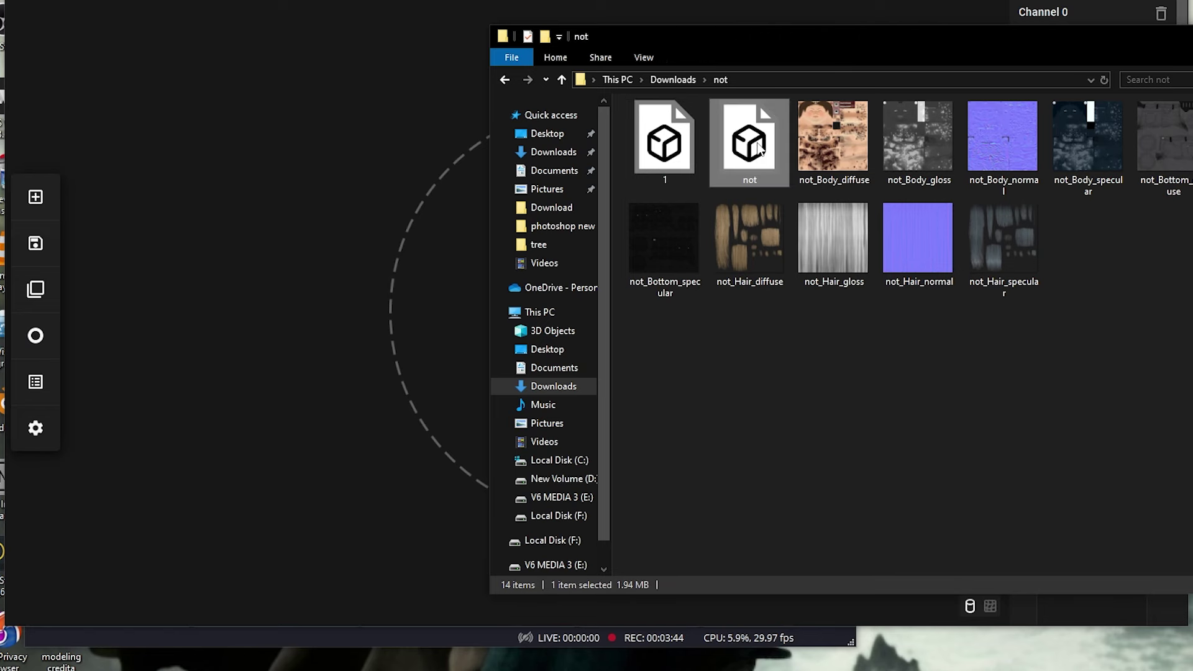
{"action": "left_click_drag", "start_coordinate": [760, 148], "coordinate": [333, 334]}
{"action": "left_click", "coordinate": [379, 299]}
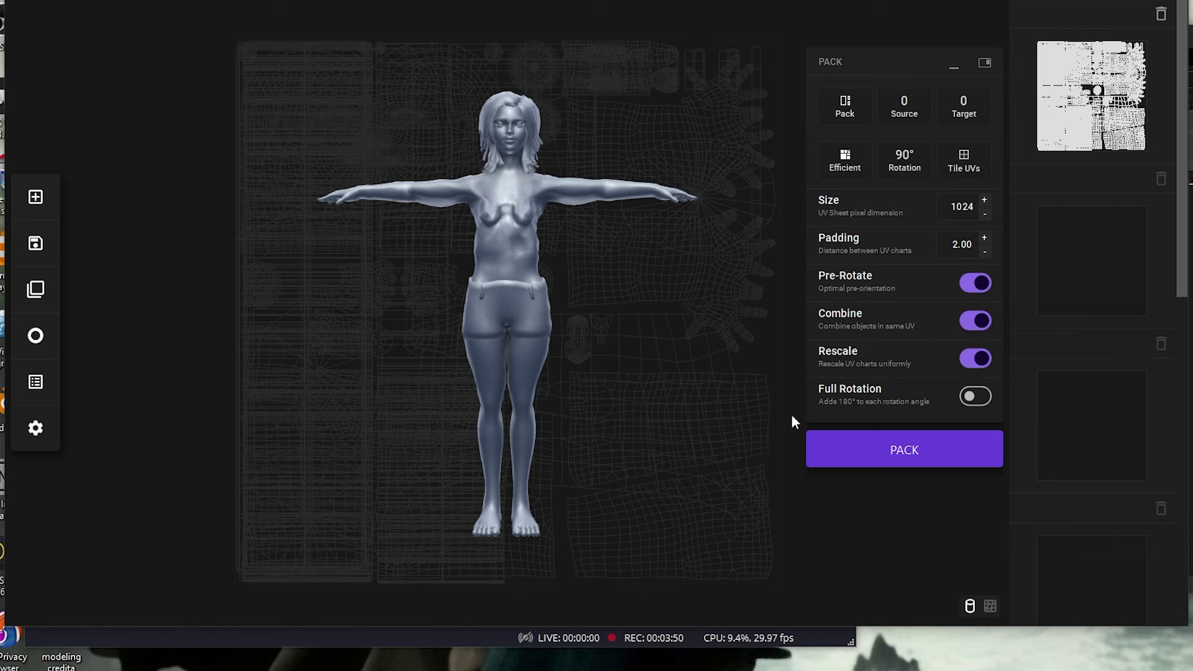
{"action": "left_click", "coordinate": [921, 441]}
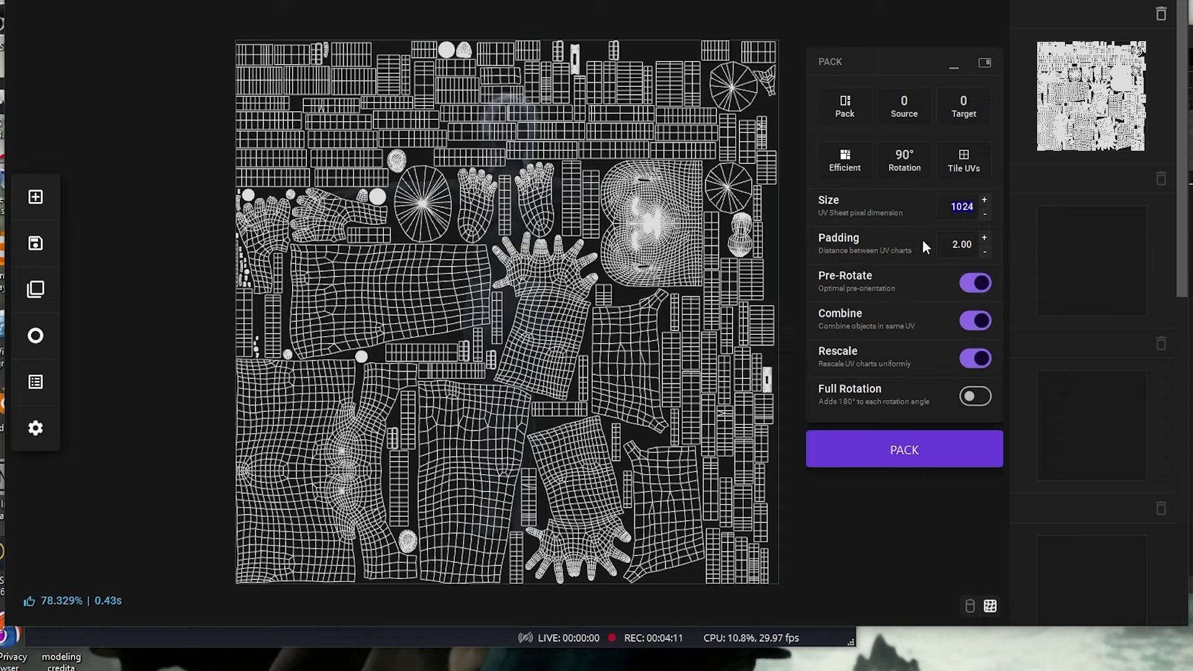
{"action": "left_click", "coordinate": [915, 549]}
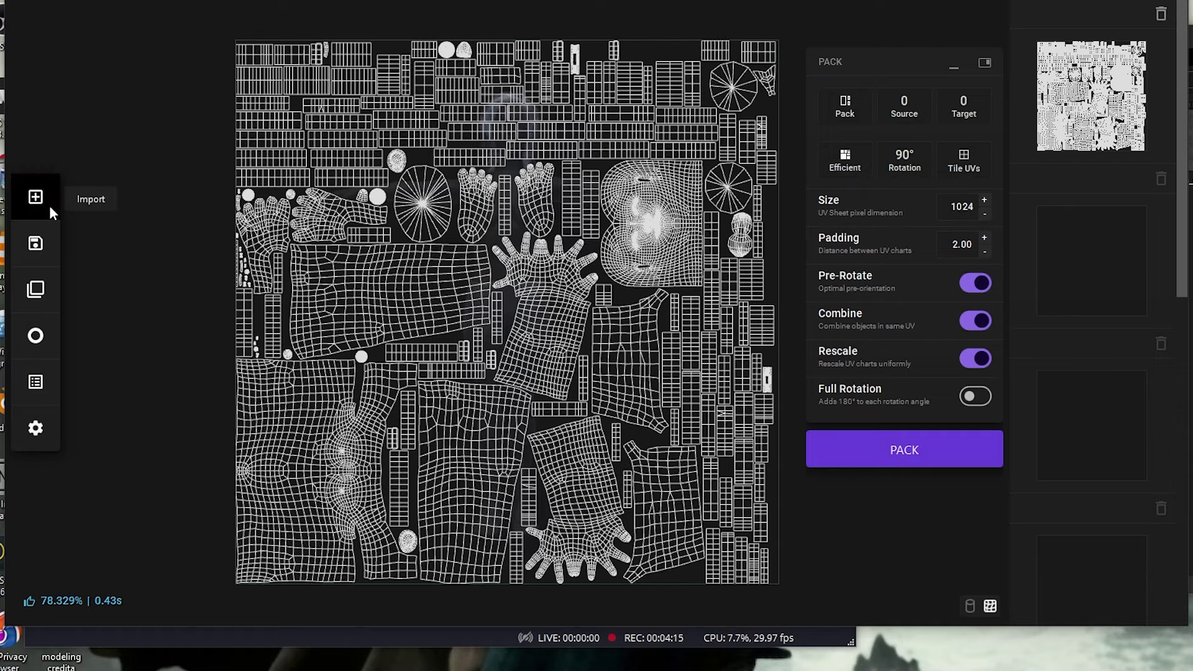
Export the packed model as an Autodesk FBX (binary) file named notfixed
{"action": "left_click", "coordinate": [48, 244]}
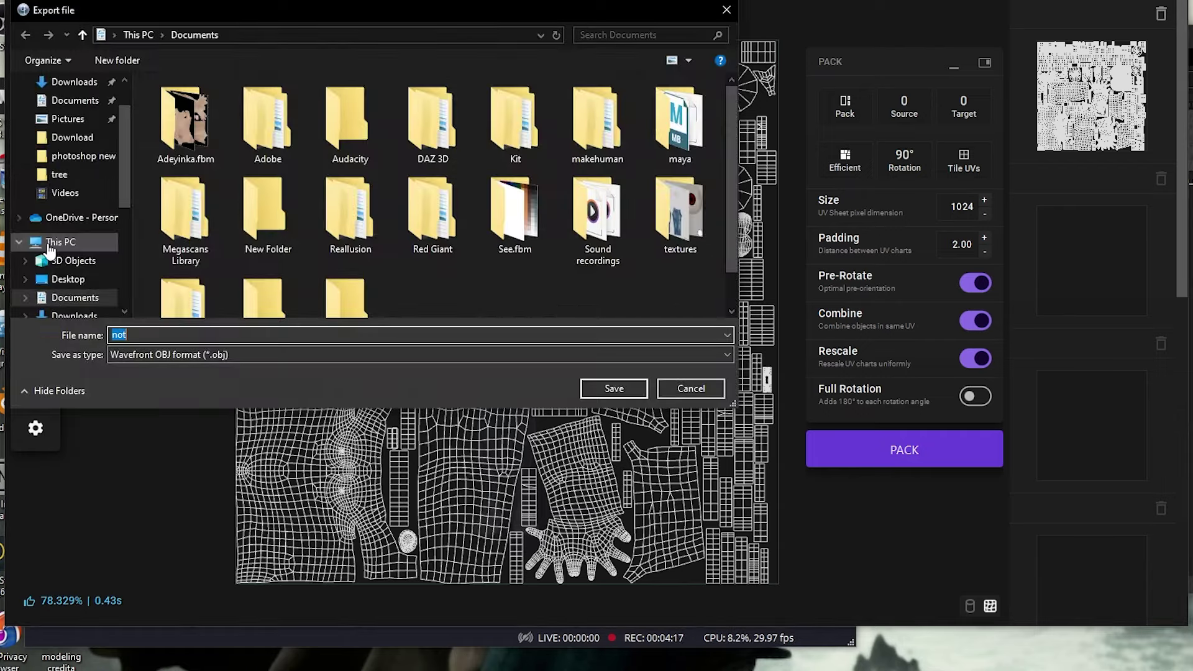
{"action": "left_click", "coordinate": [186, 359]}
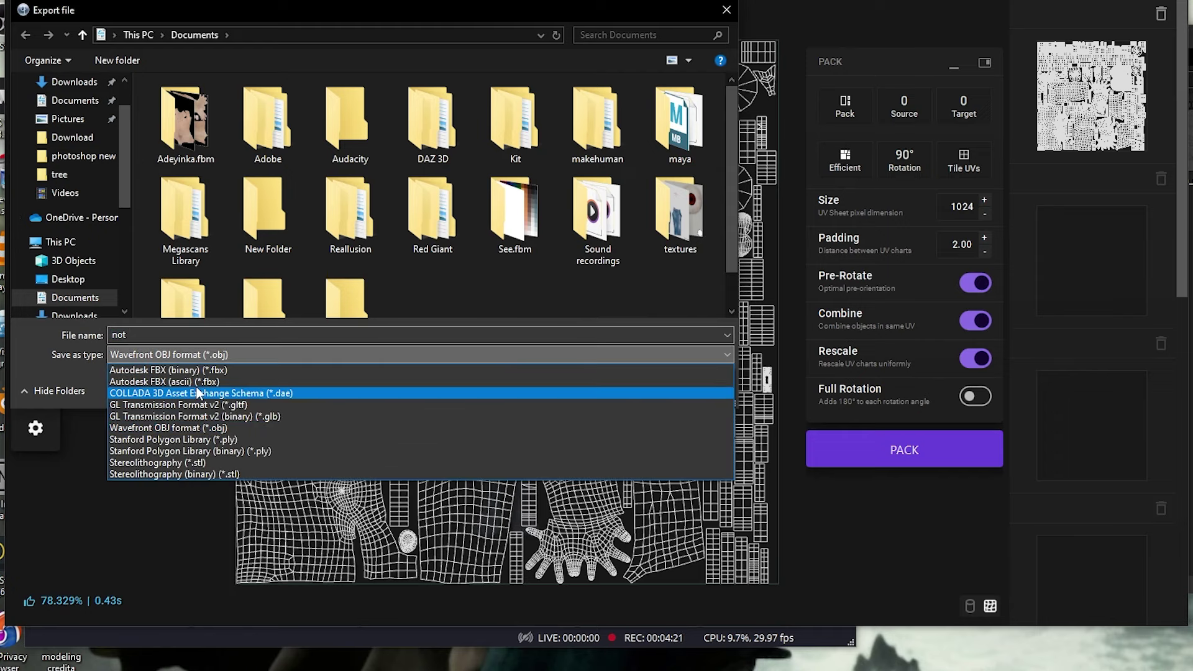
{"action": "left_click", "coordinate": [205, 371]}
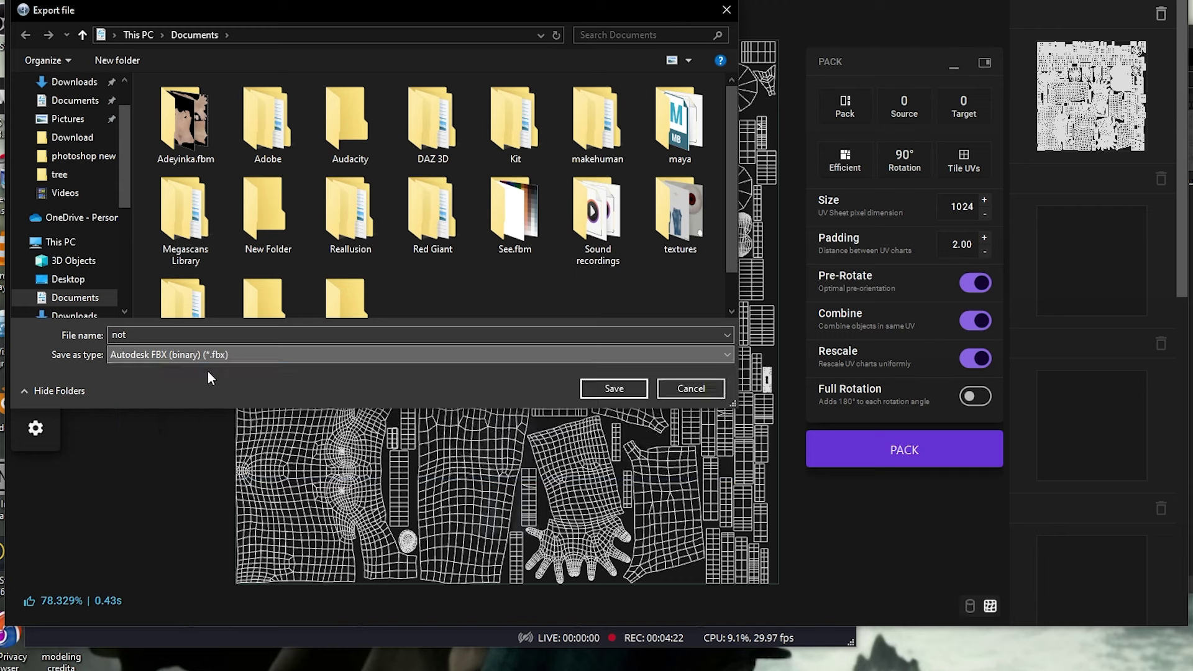
{"action": "left_click", "coordinate": [189, 336]}
{"action": "left_click", "coordinate": [195, 338]}
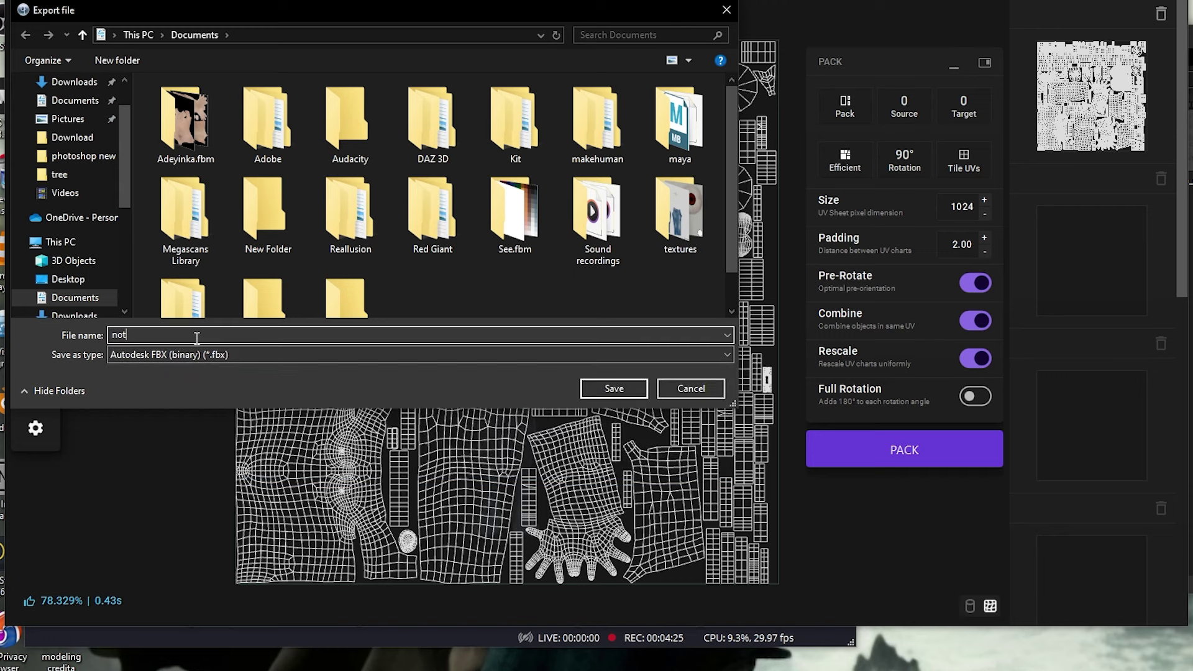
{"action": "type", "text": "fixed"}
{"action": "left_click", "coordinate": [617, 389]}
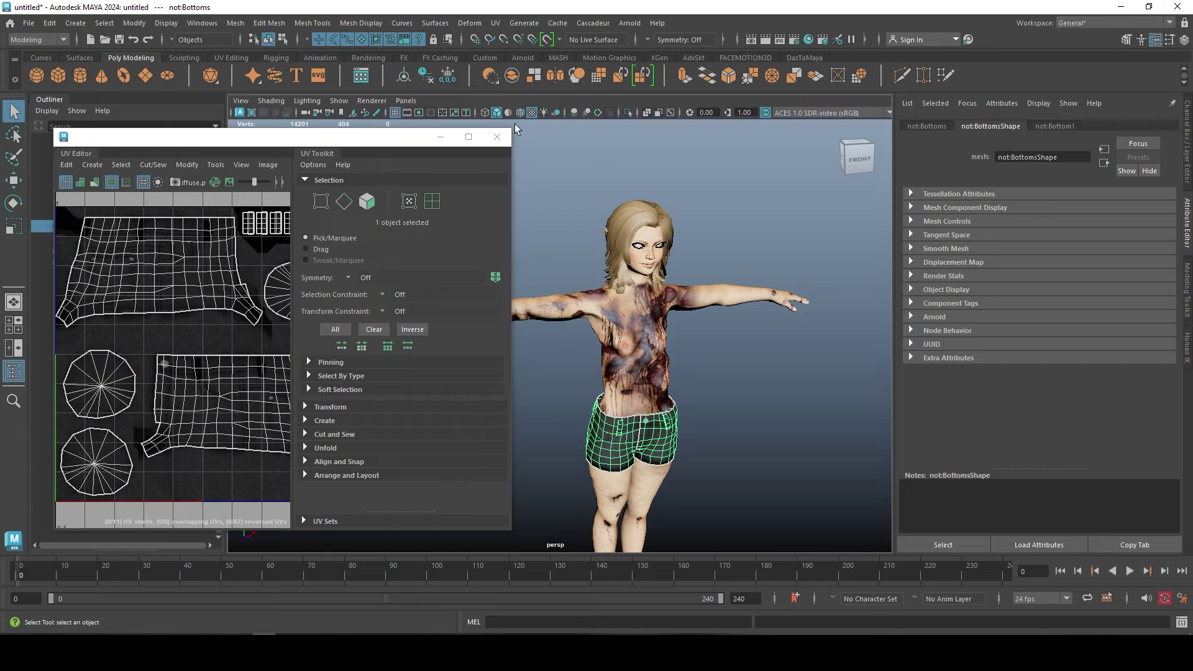
Close the UV Editor and start a new Maya scene without saving changes
{"action": "left_click", "coordinate": [497, 136]}
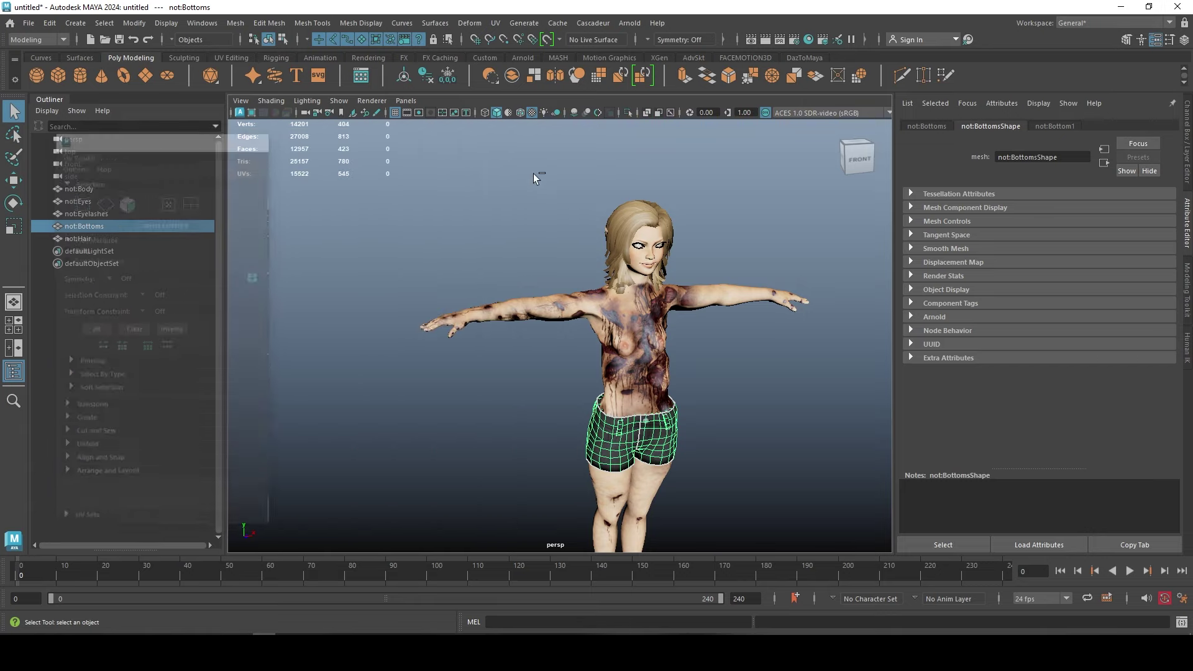
{"action": "key", "text": "ctrl+n"}
{"action": "left_click", "coordinate": [614, 329]}
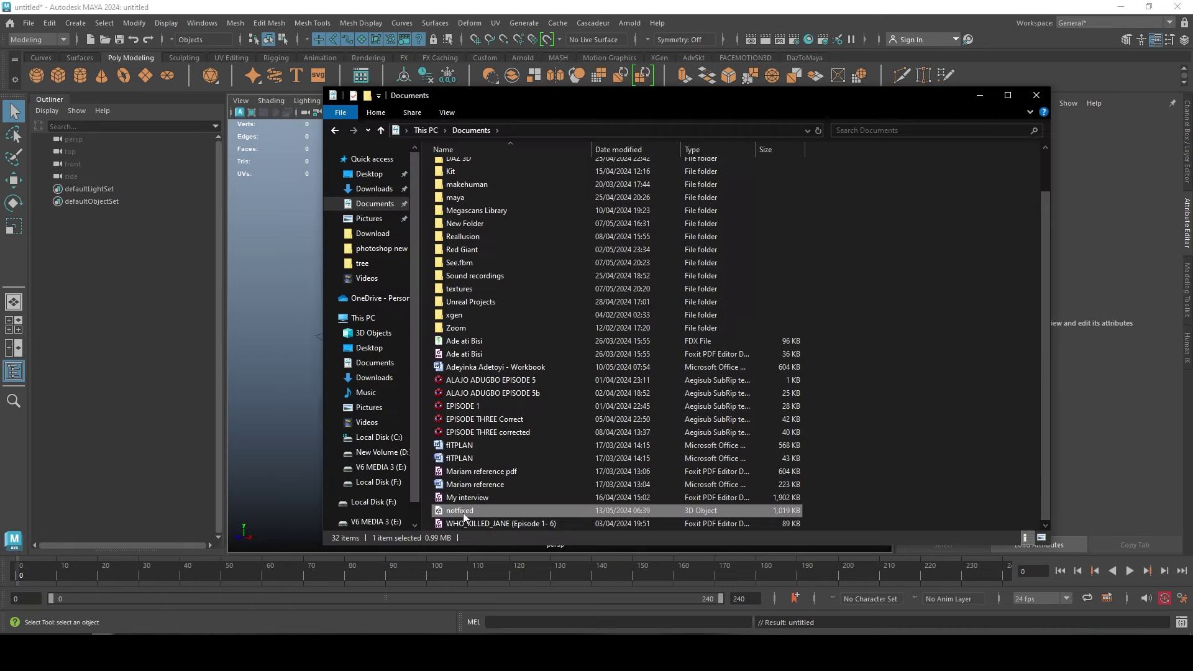
Import notfixed.fbx from the Documents folder into the scene and select its Body mesh
{"action": "left_click", "coordinate": [116, 587]}
{"action": "left_click_drag", "start_coordinate": [460, 510], "coordinate": [282, 376]}
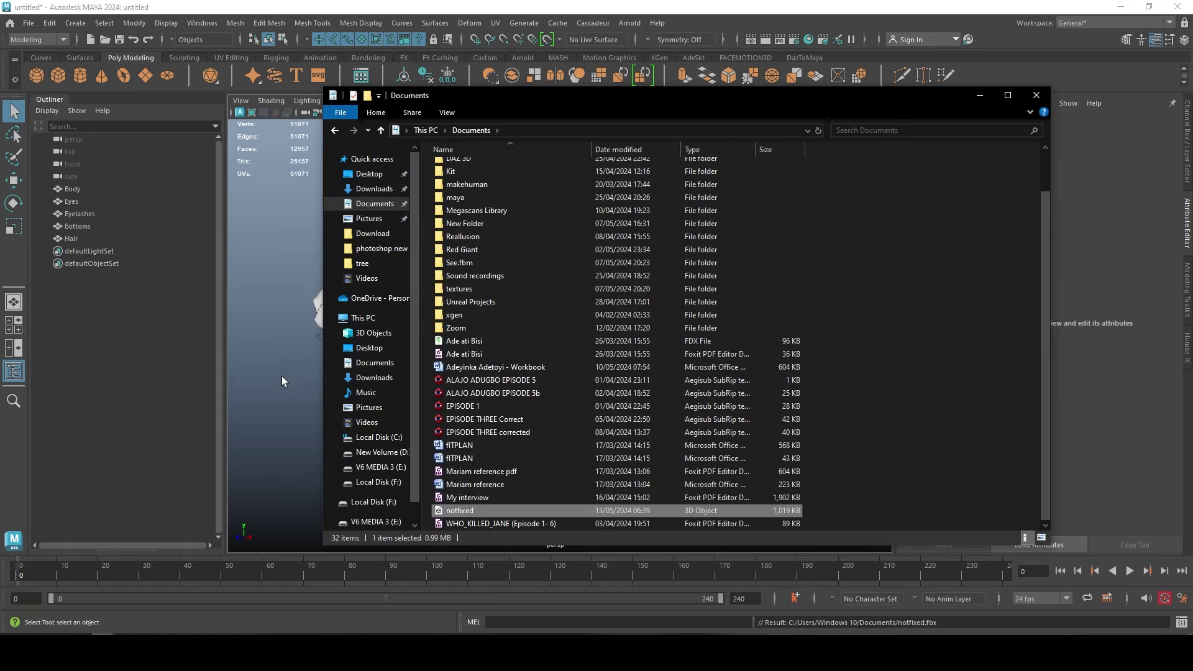
{"action": "left_click", "coordinate": [580, 273]}
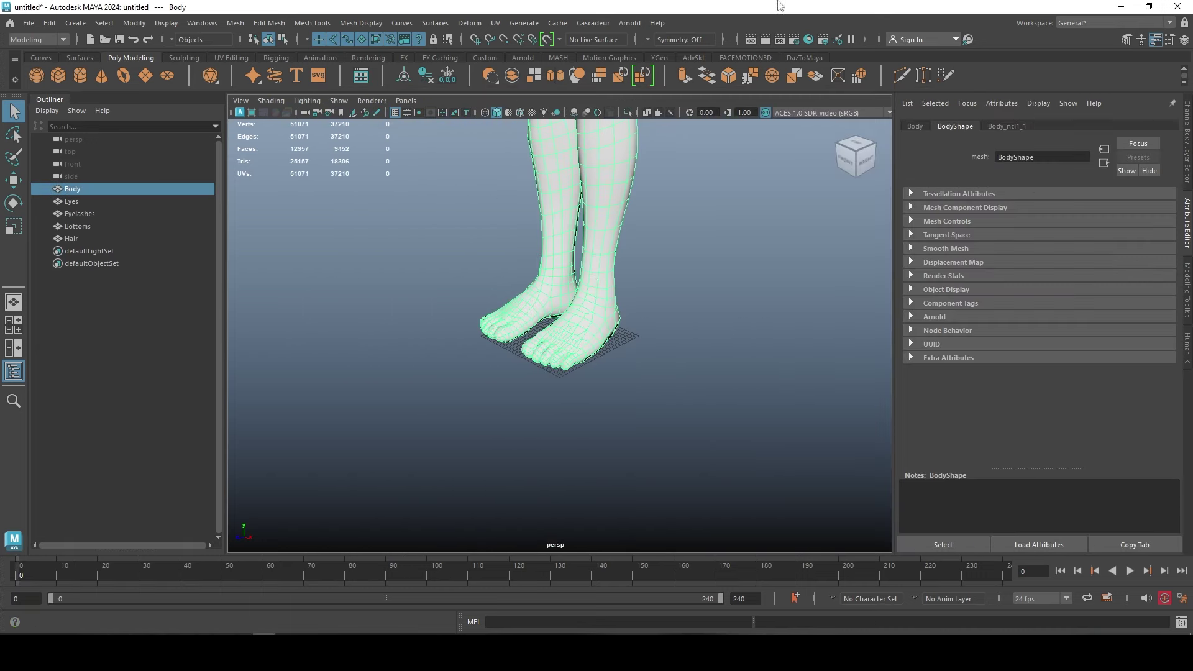
{"action": "scroll", "coordinate": [647, 178], "scroll_direction": "down", "scroll_amount": 6}
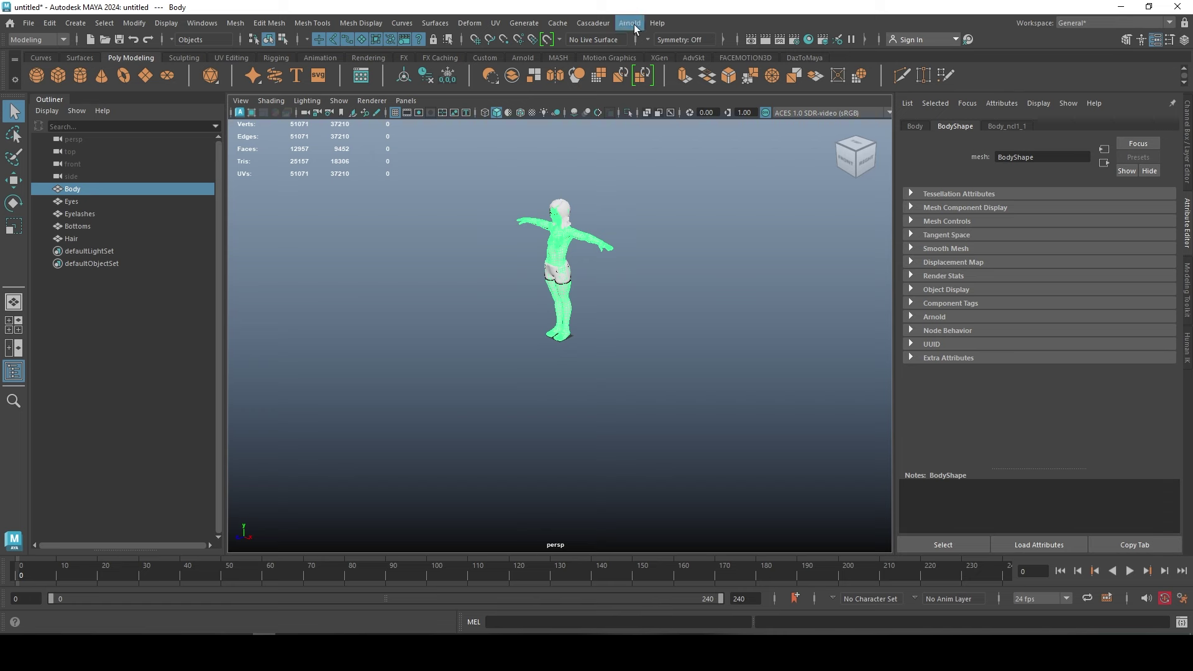
{"action": "left_click", "coordinate": [495, 22]}
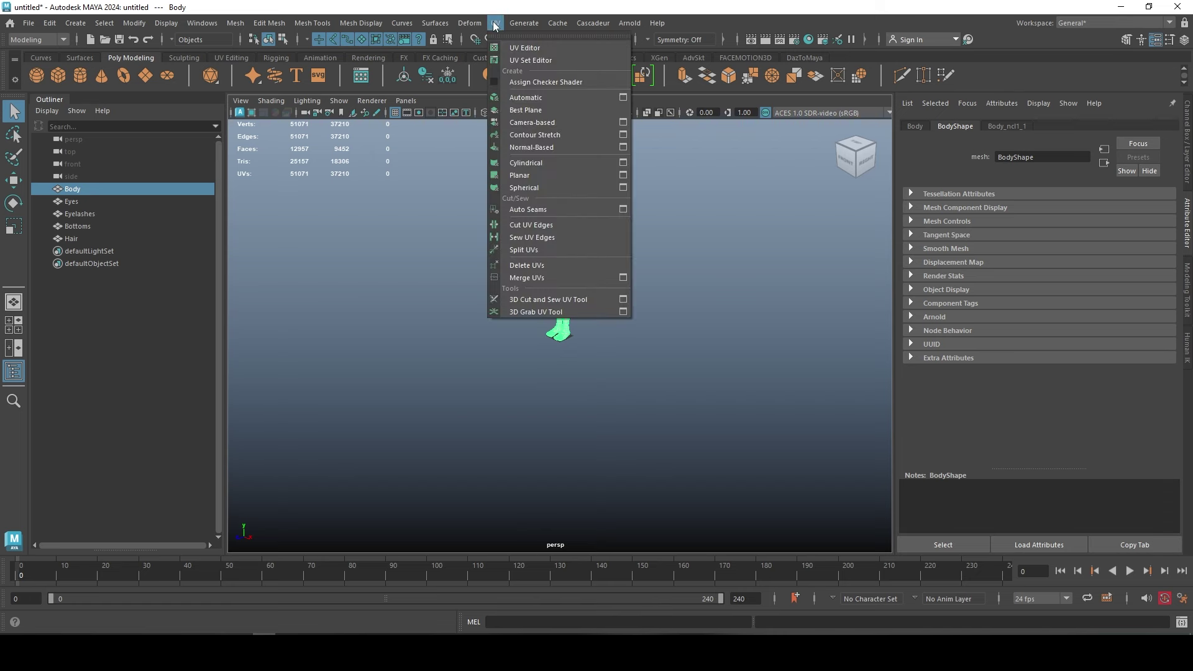
{"action": "left_click", "coordinate": [510, 45]}
{"action": "scroll", "coordinate": [199, 335], "scroll_direction": "down", "scroll_amount": 4}
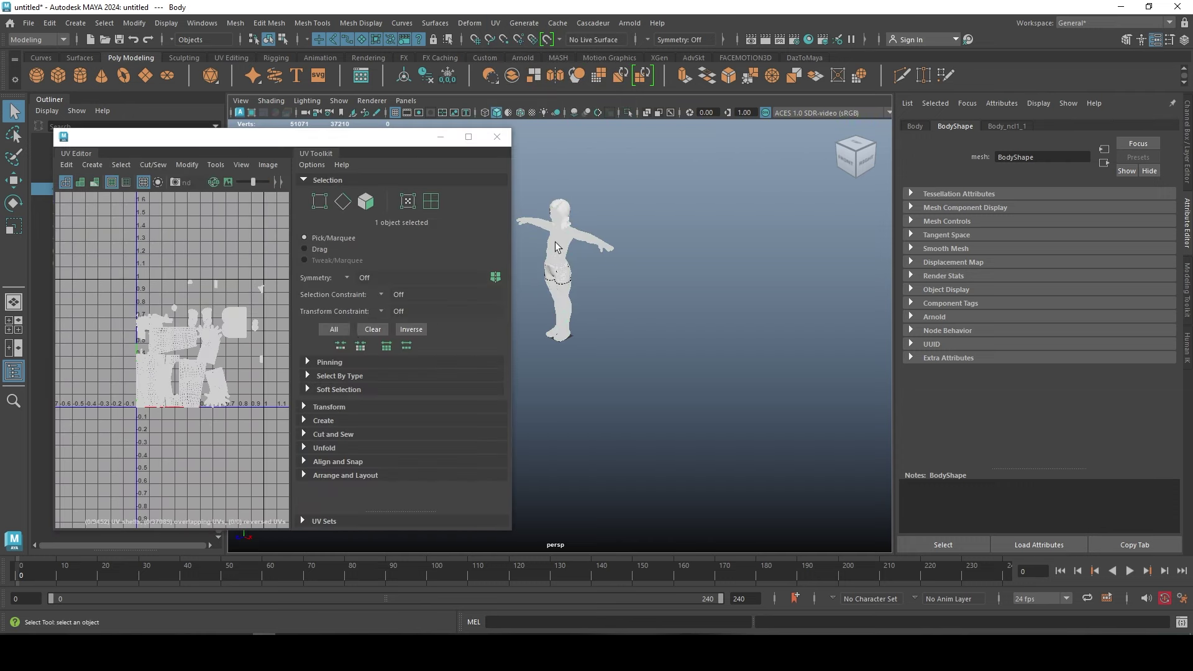
{"action": "scroll", "coordinate": [629, 278], "scroll_direction": "up", "scroll_amount": 10}
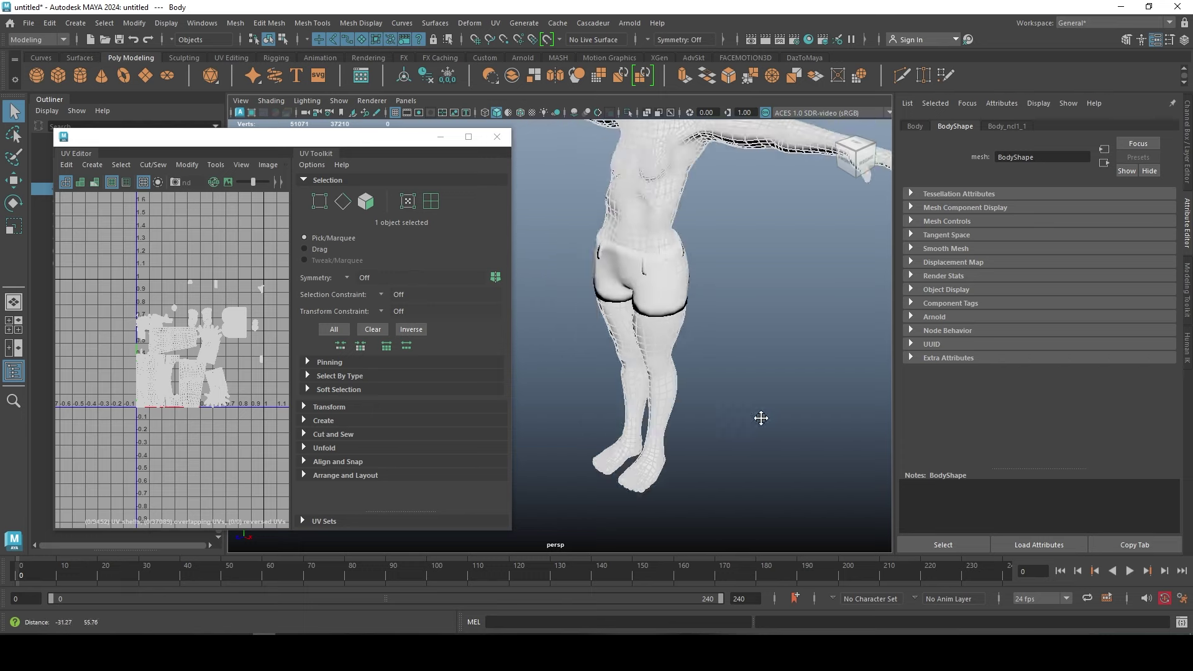
{"action": "left_click", "coordinate": [828, 132]}
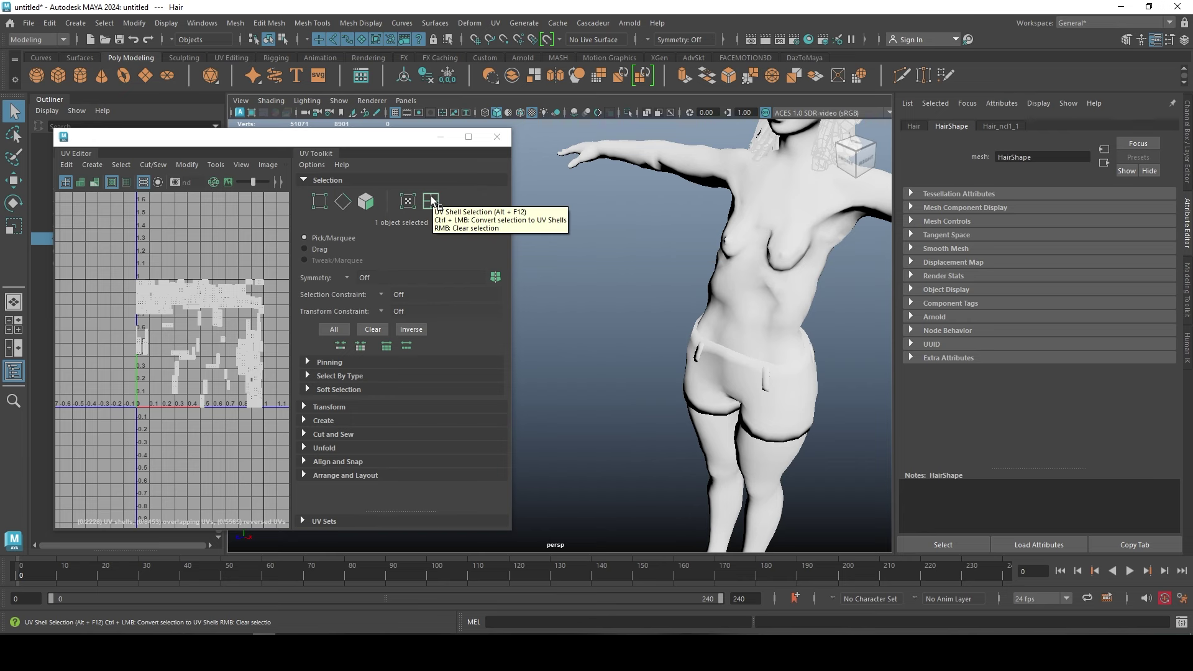
{"action": "left_click", "coordinate": [497, 137]}
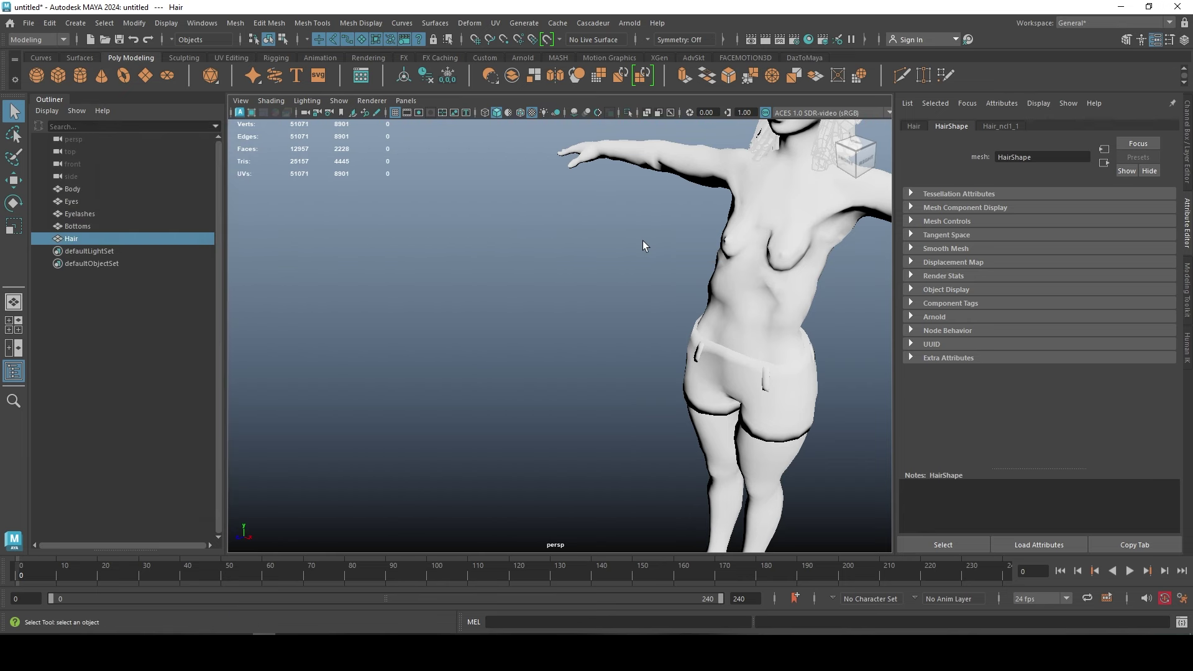